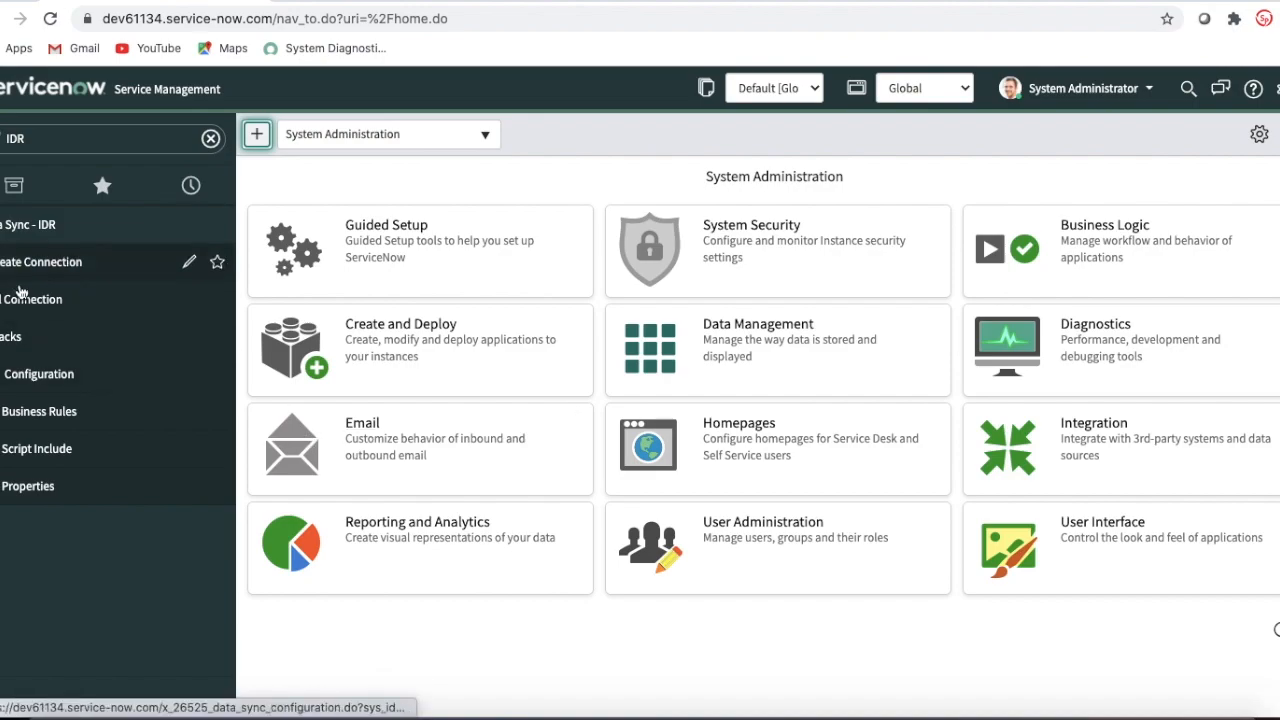
# - Look over the blank connection form, open the User [sys_user] connection from the connections list, and display its settings
pyautogui.click(48, 265)
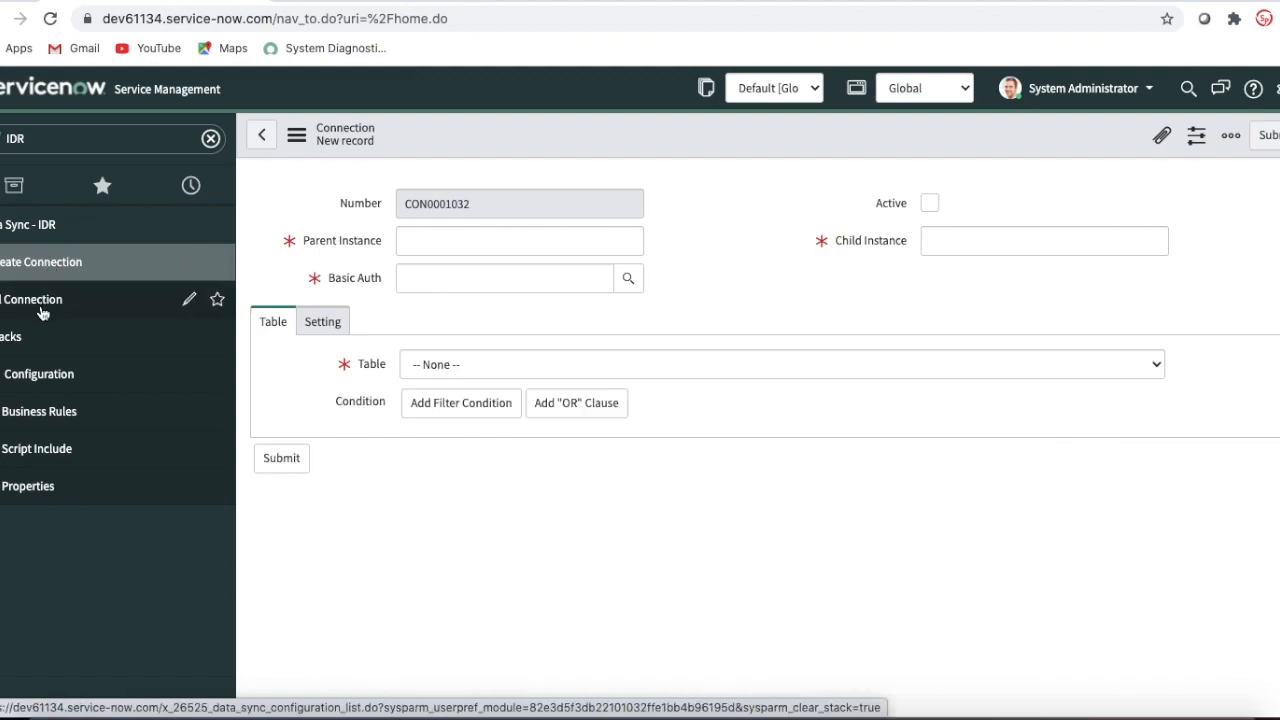
pyautogui.click(42, 299)
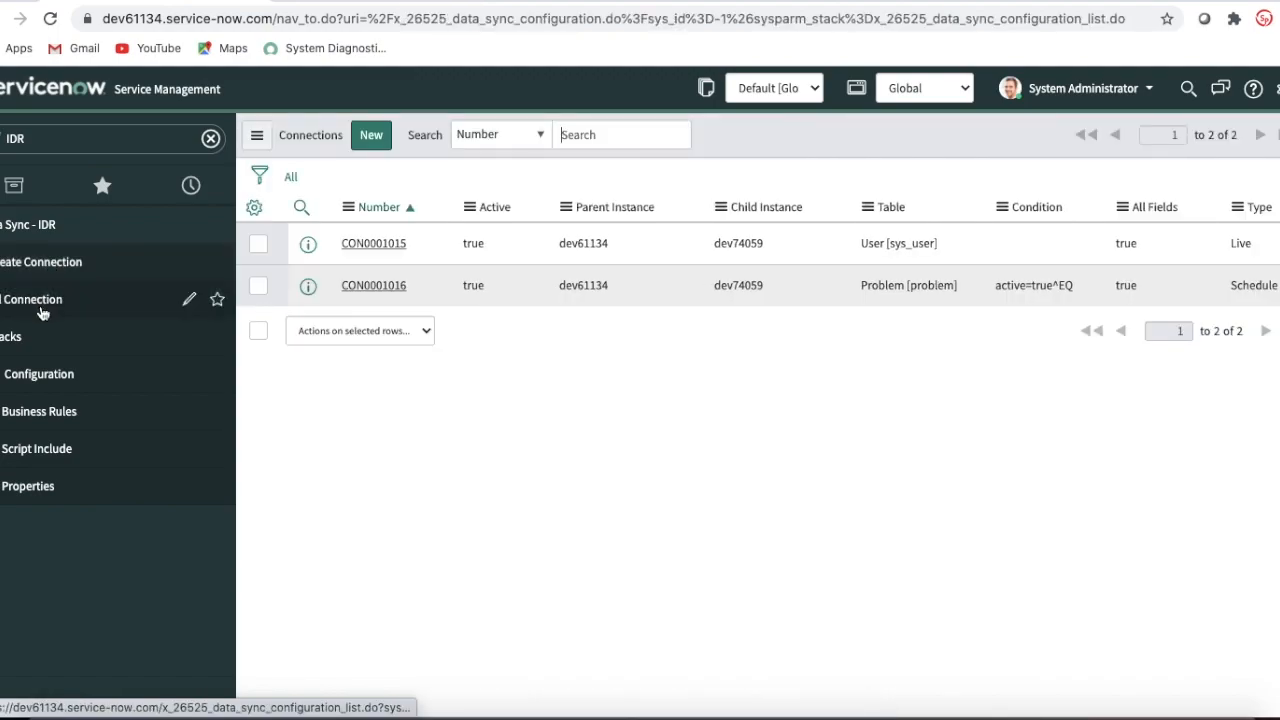
pyautogui.click(373, 281)
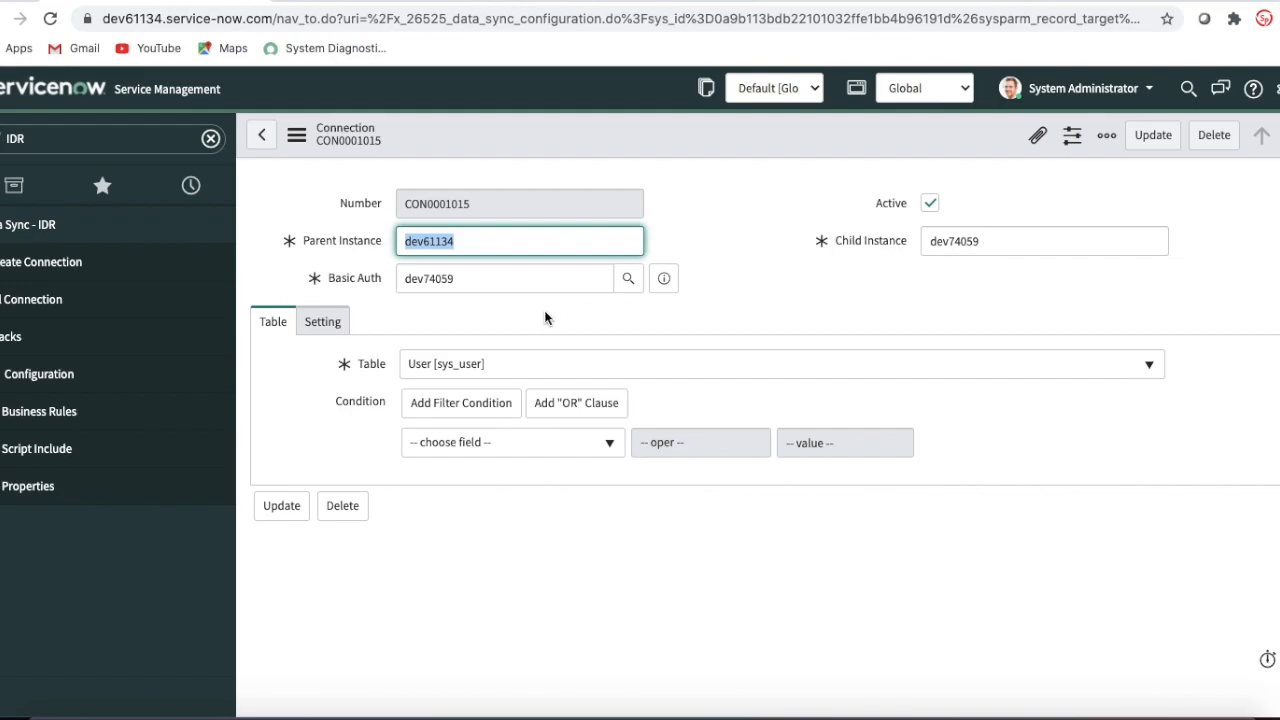
pyautogui.click(340, 325)
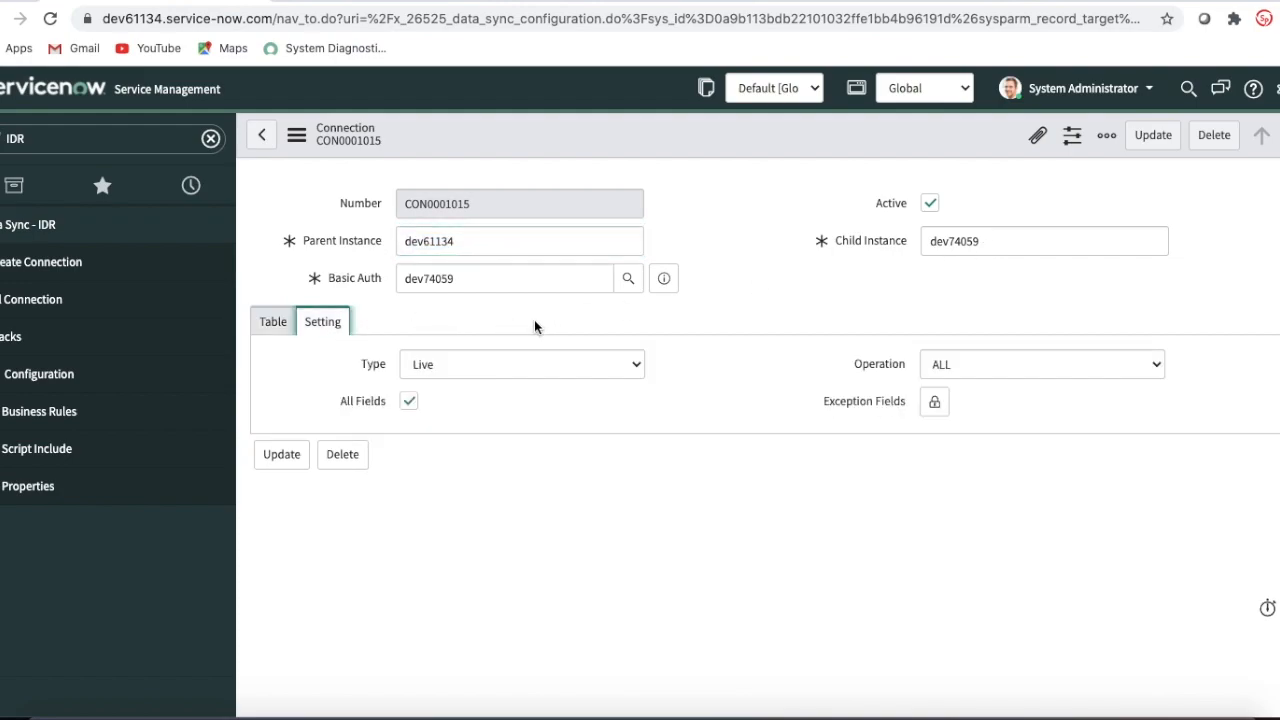
# - Check the available sync types and set the User connection's Type to Schedule
pyautogui.click(504, 365)
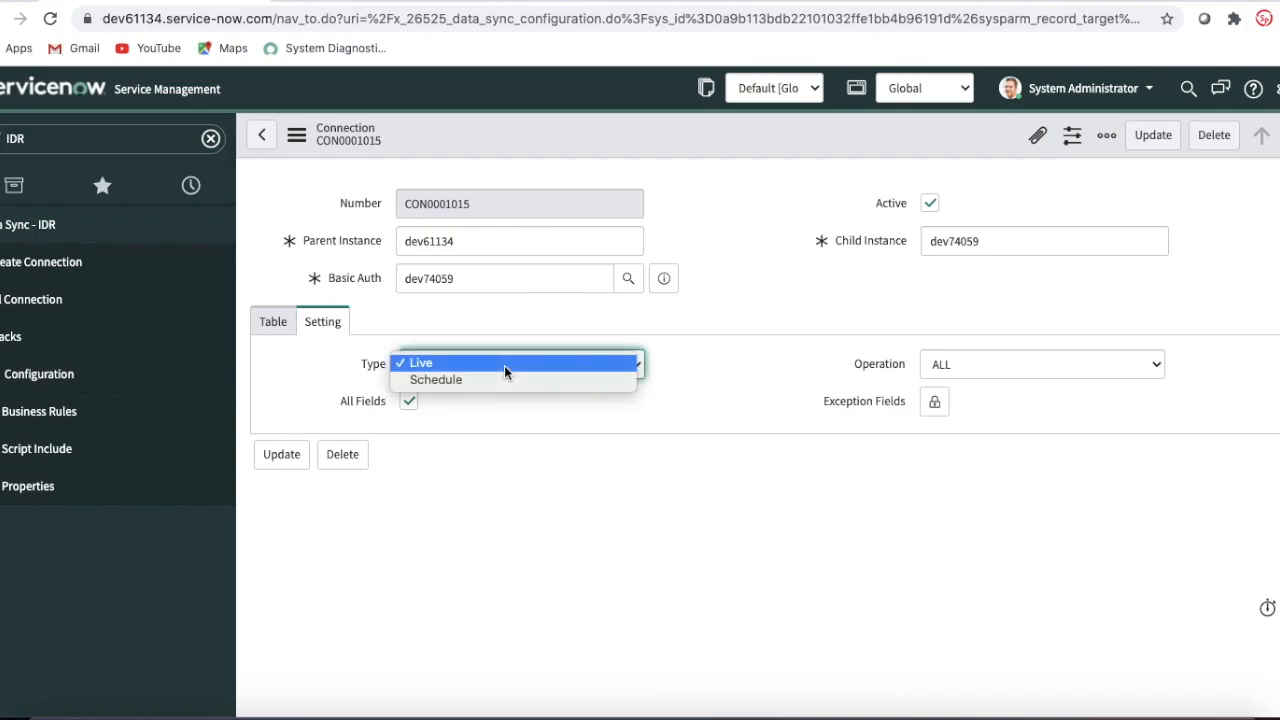
pyautogui.click(554, 423)
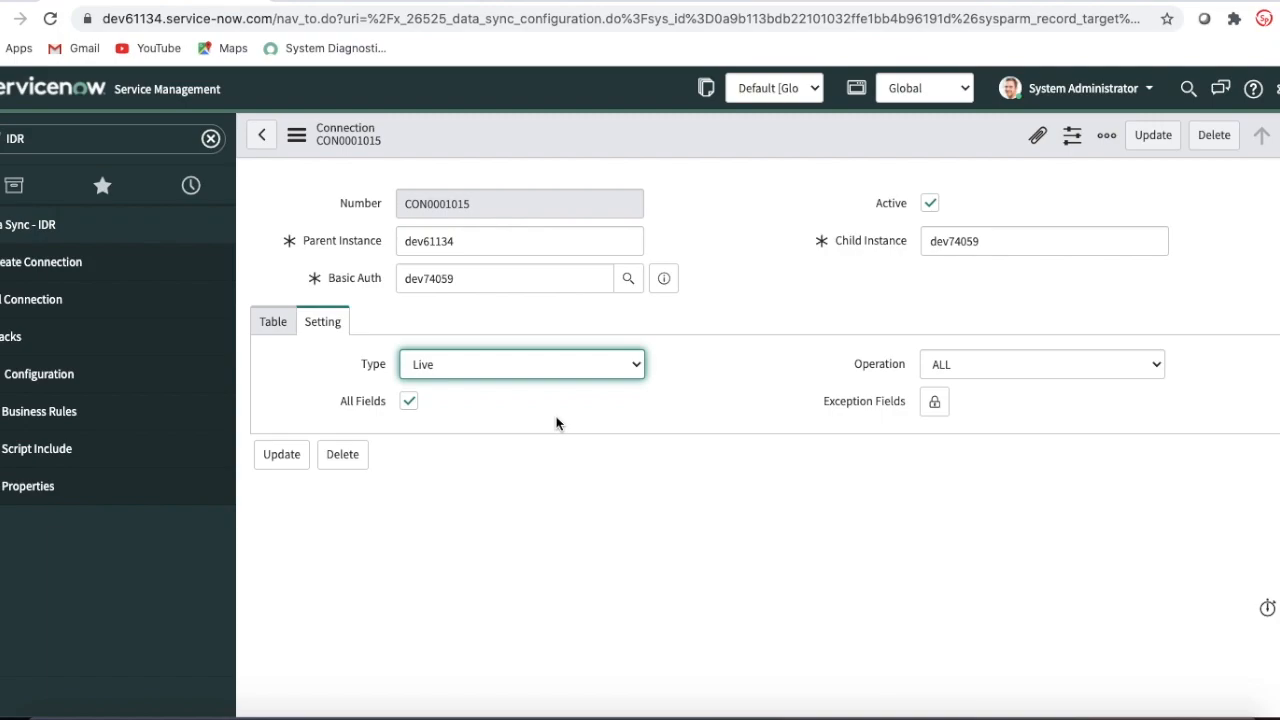
pyautogui.click(574, 371)
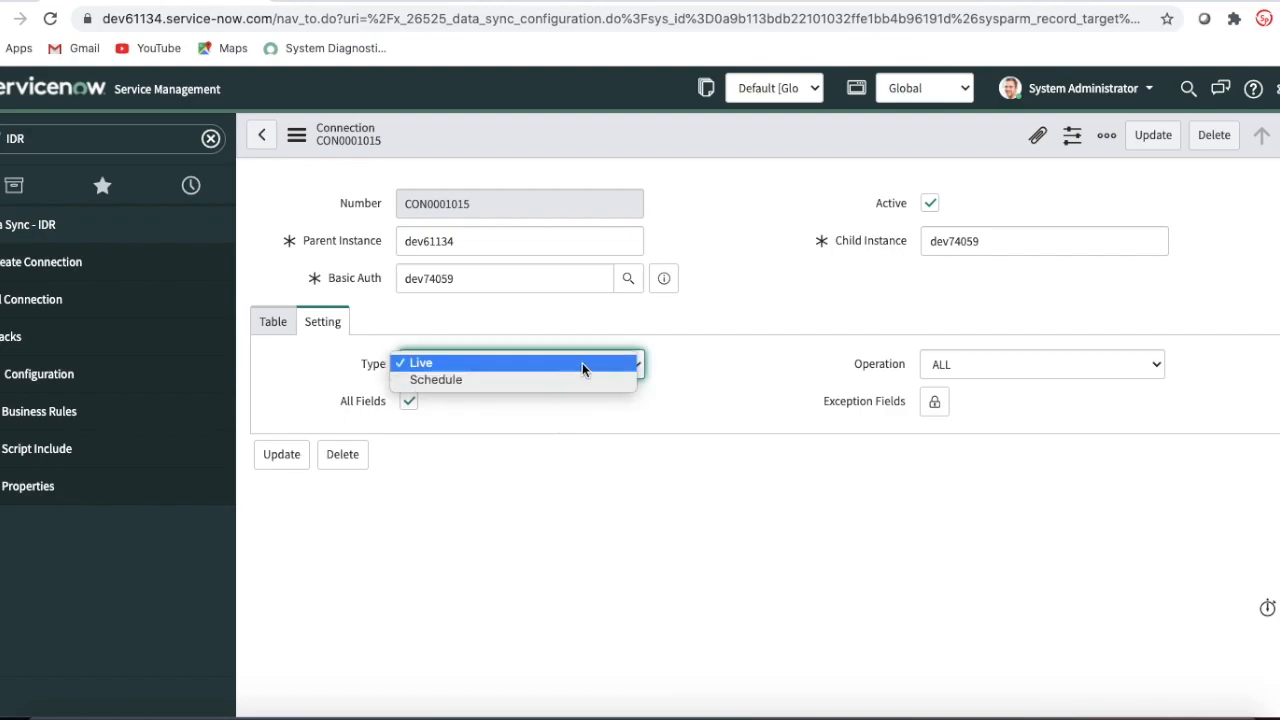
pyautogui.click(584, 382)
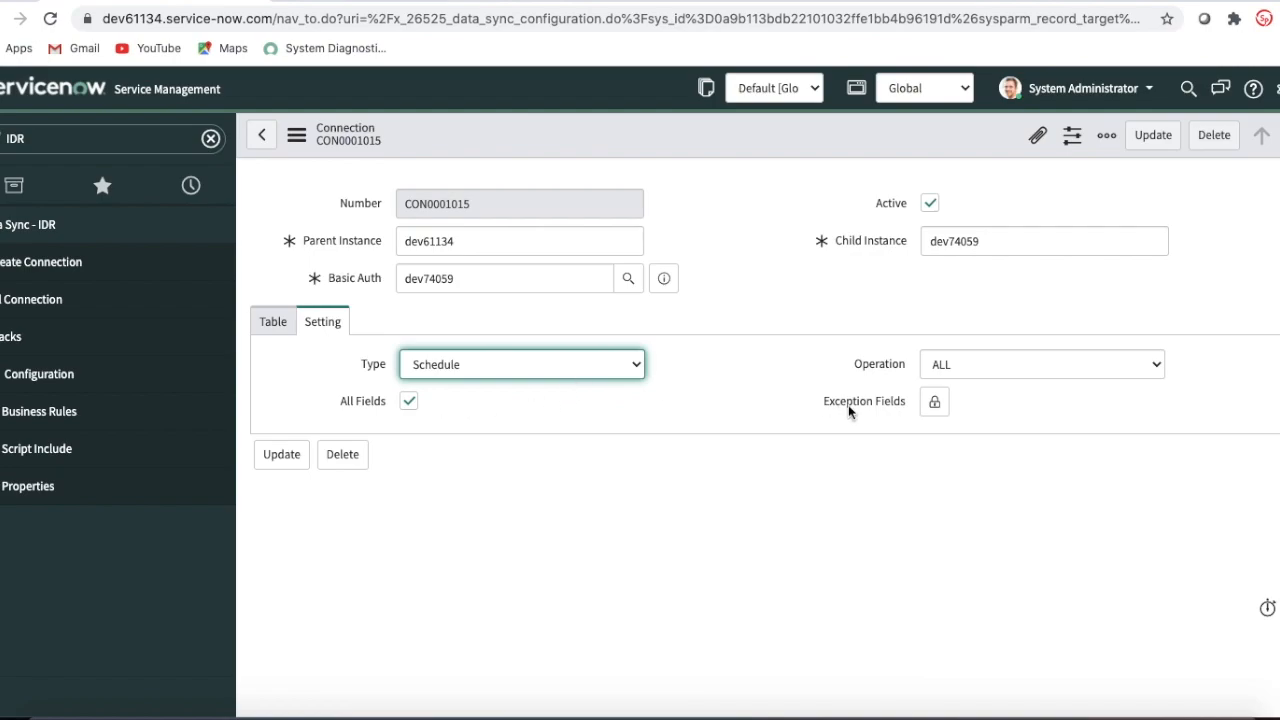
# - Review the options available for the connection's Operation setting, keeping ALL
pyautogui.click(1003, 370)
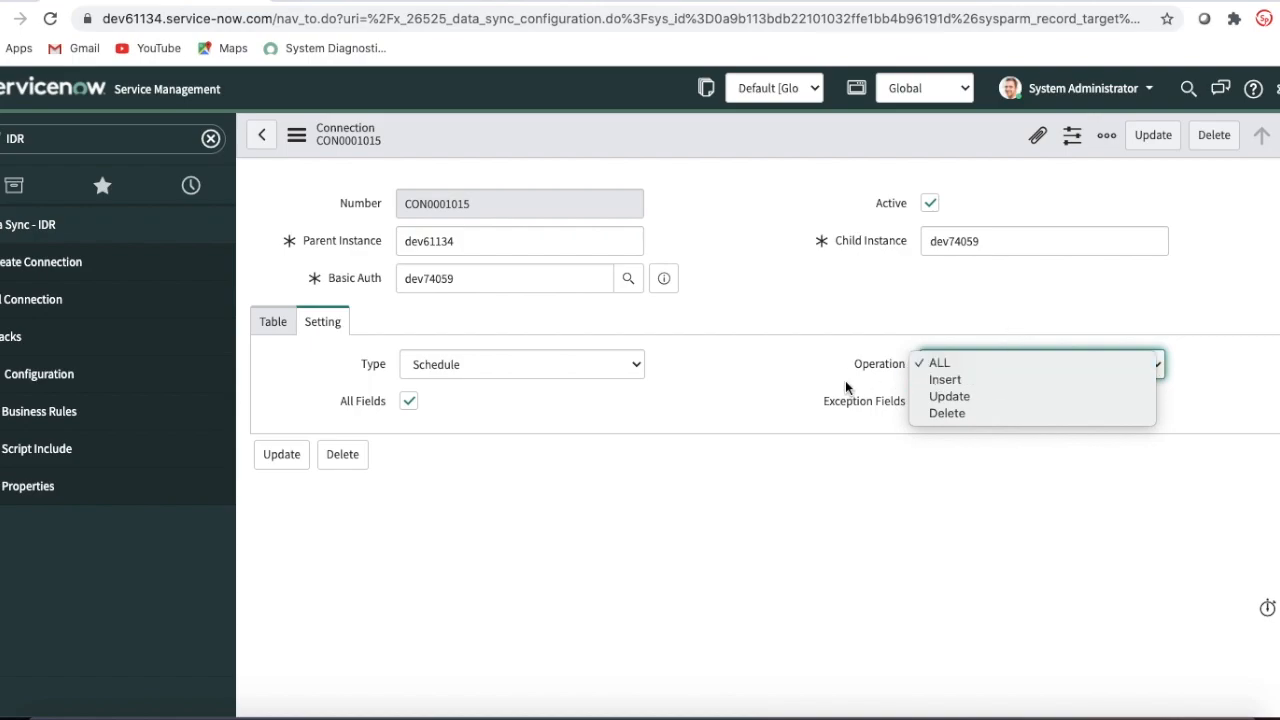
pyautogui.click(812, 366)
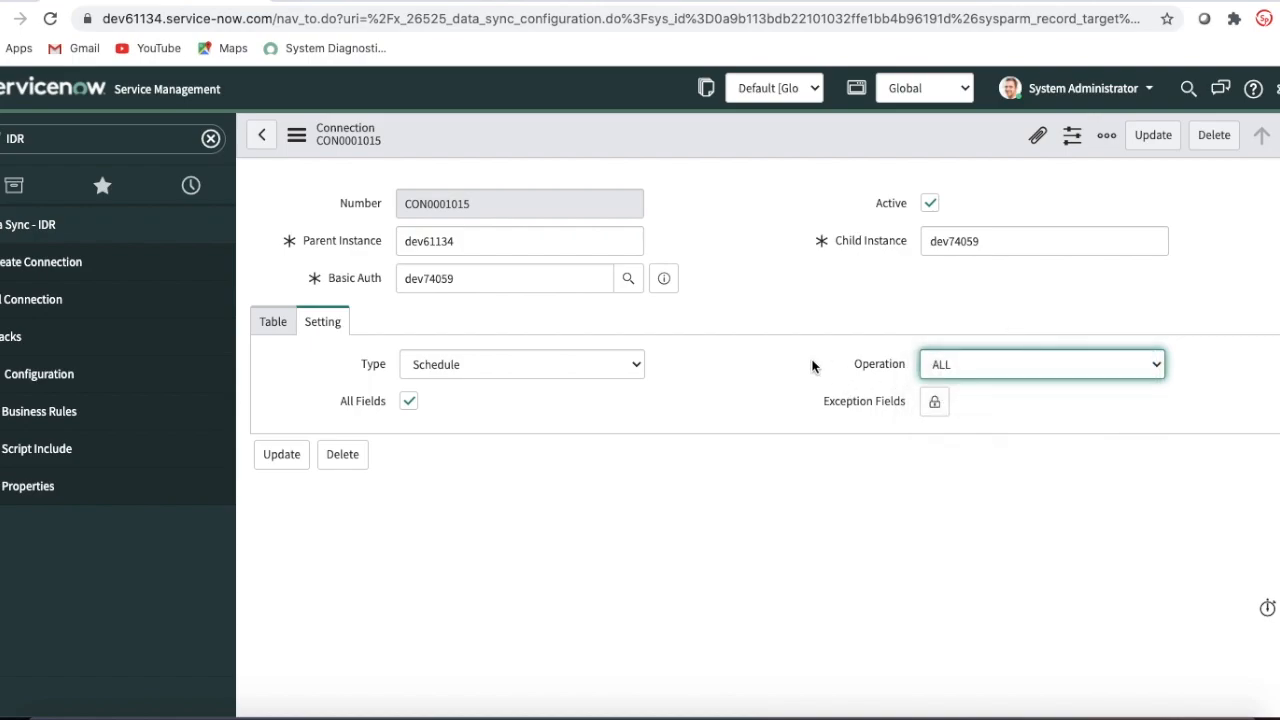
pyautogui.click(1016, 364)
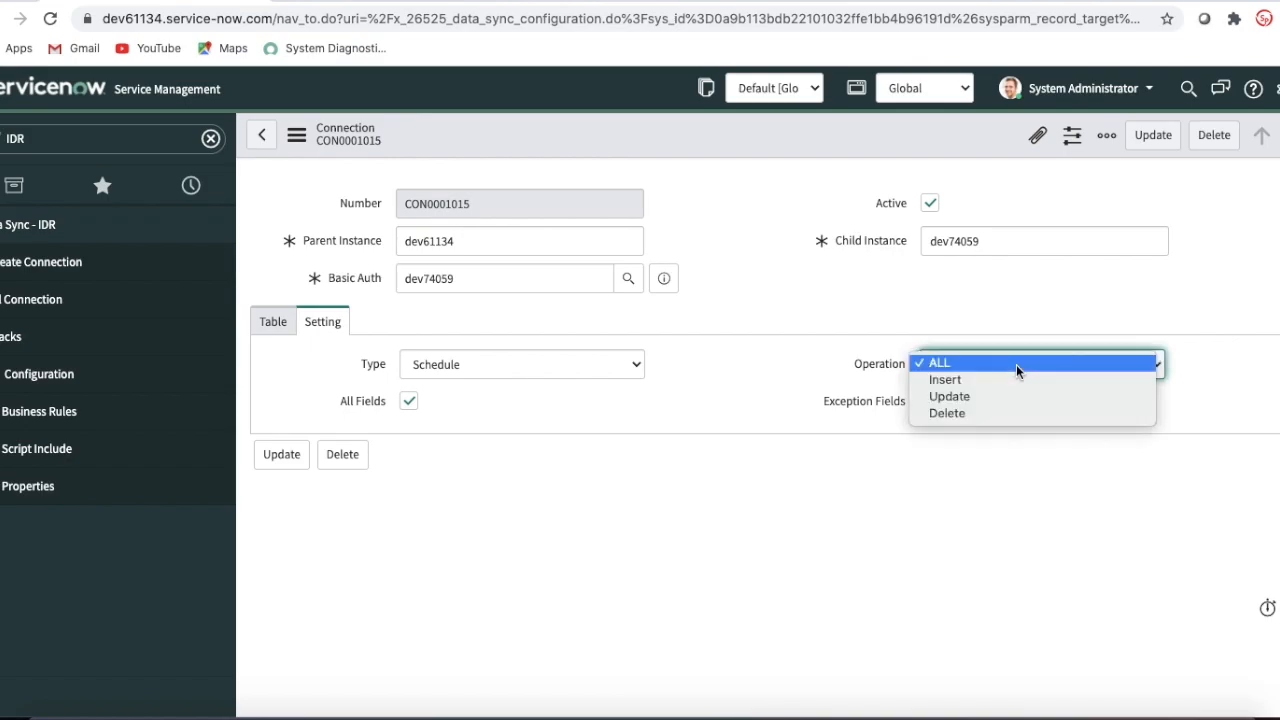
pyautogui.click(869, 382)
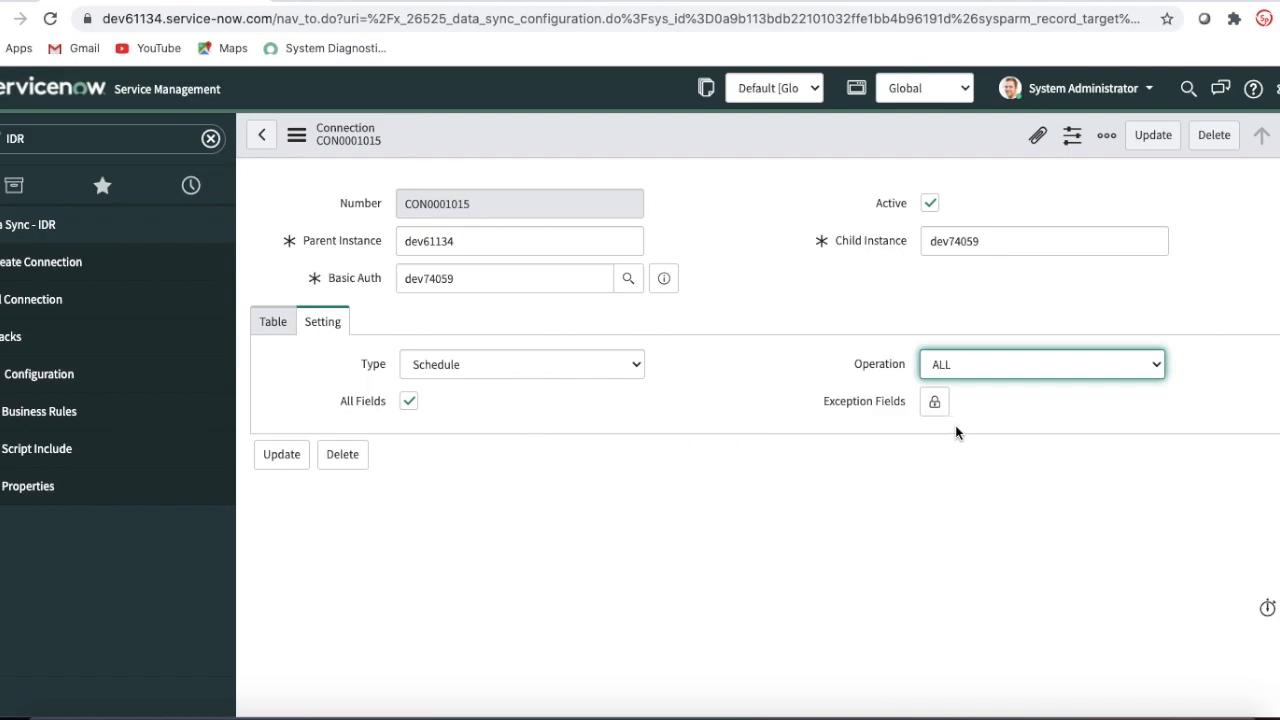
# - Check the connection's table and condition details, and turn off All Fields in its settings
pyautogui.click(270, 322)
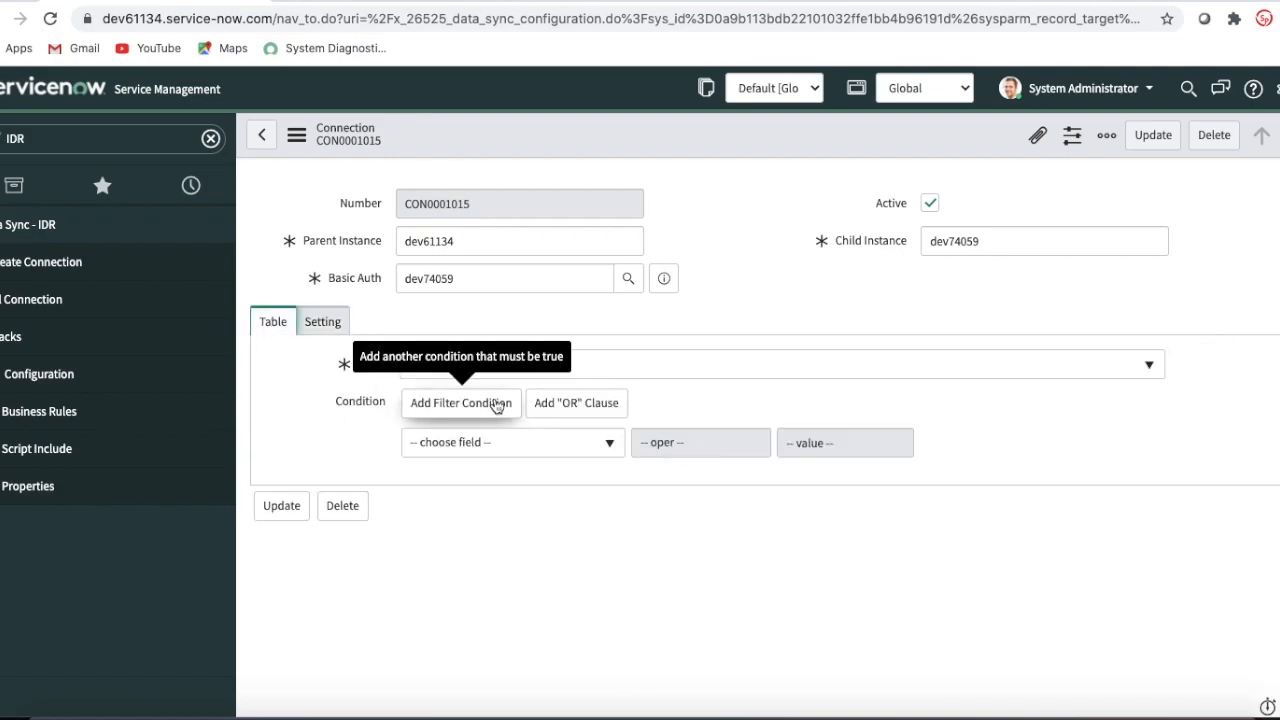
pyautogui.click(322, 322)
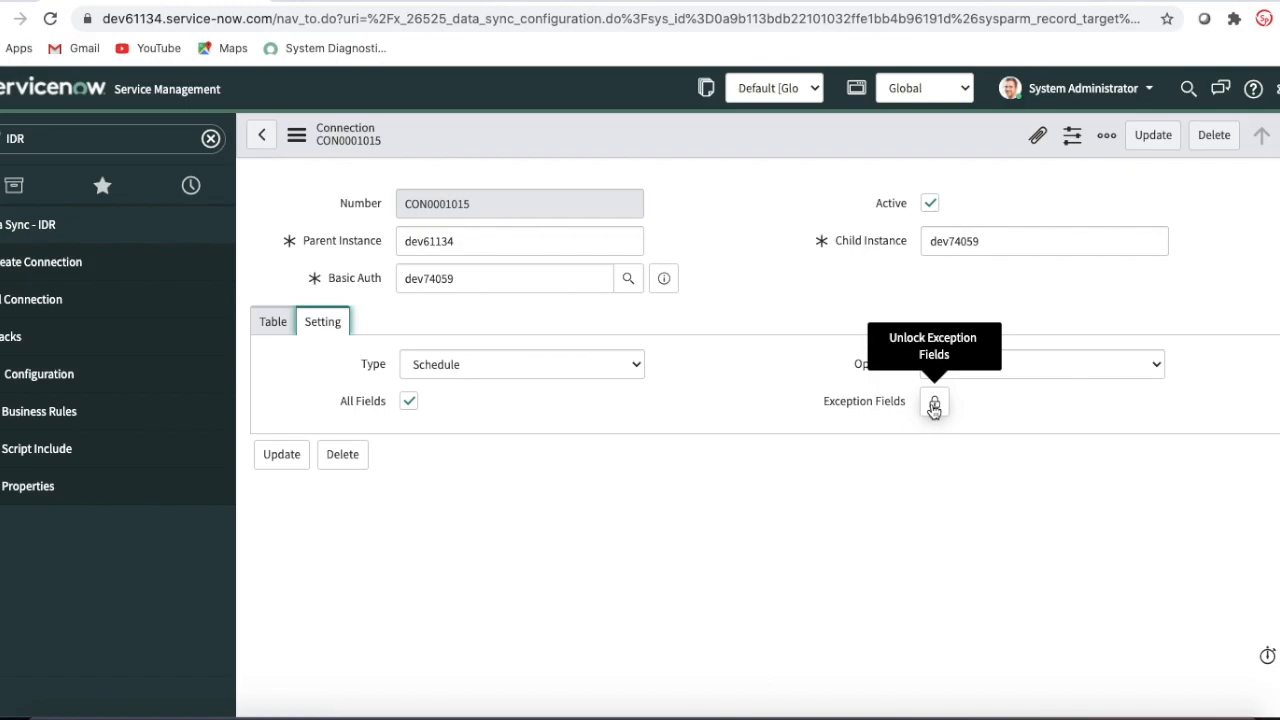
pyautogui.click(407, 401)
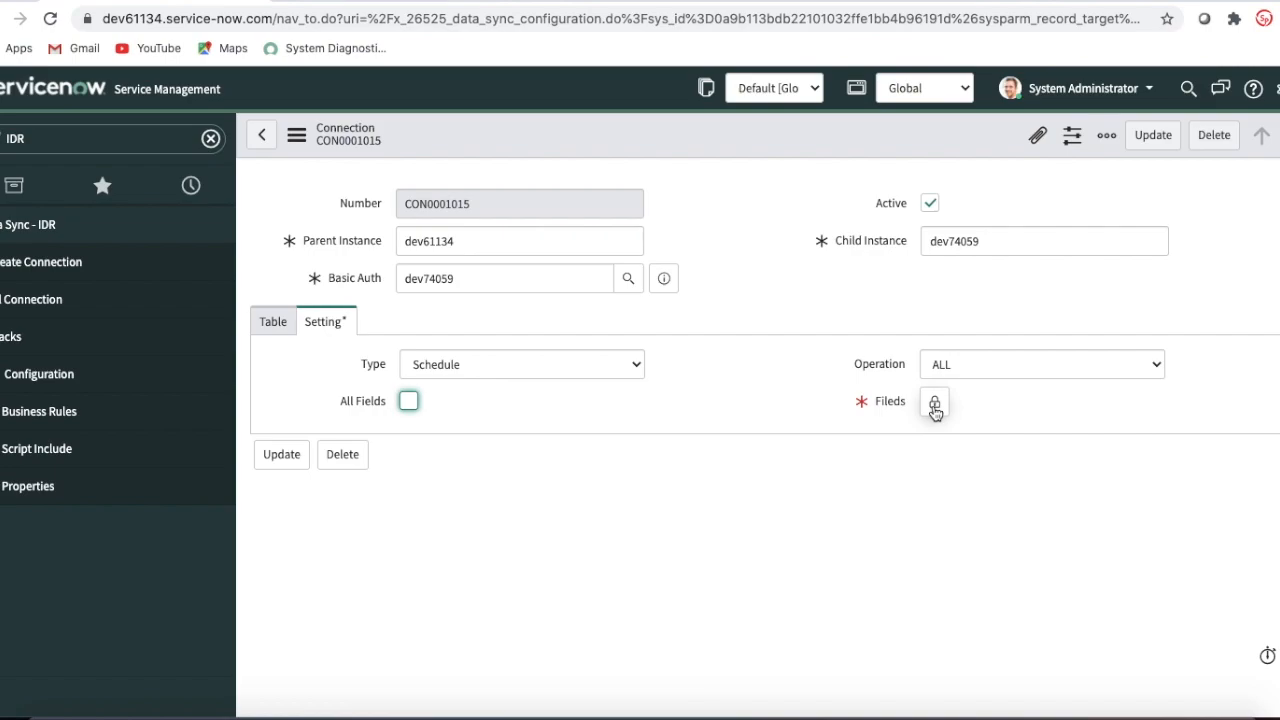
# - Review the data sync Tracks log and the Instance Data Replication properties, including the debug option
pyautogui.click(35, 337)
pyautogui.click(780, 231)
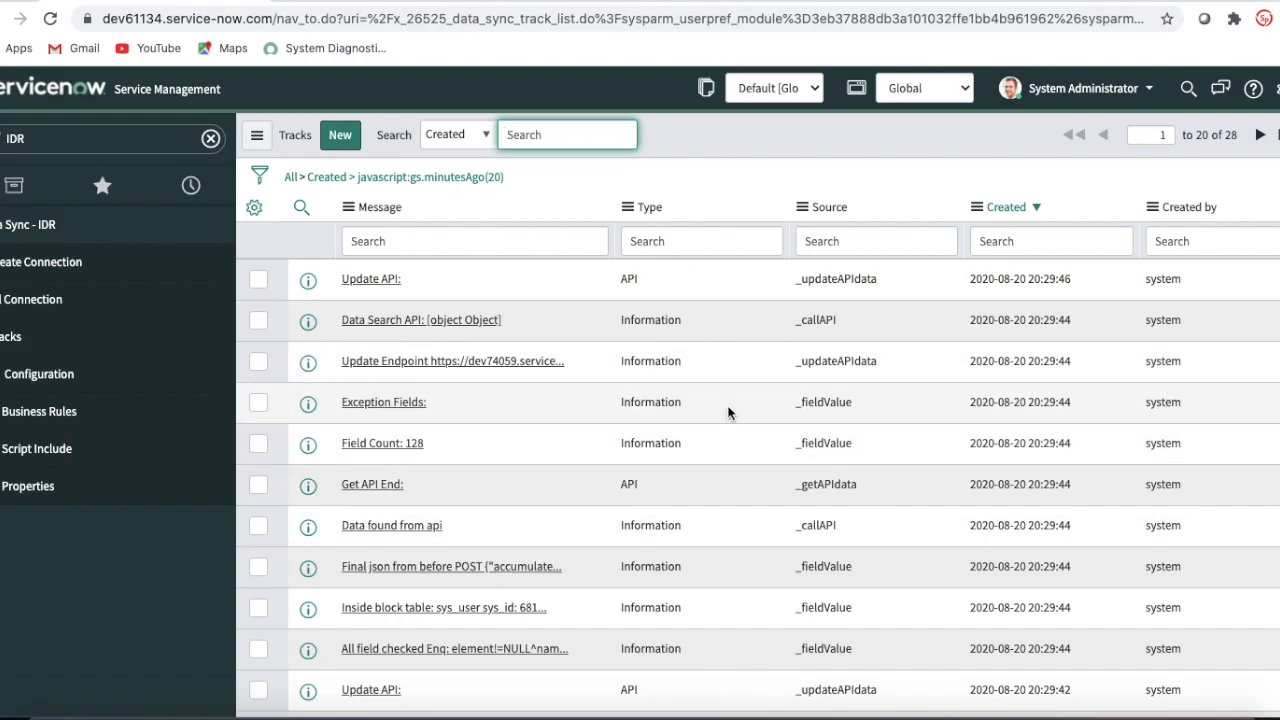
pyautogui.click(67, 490)
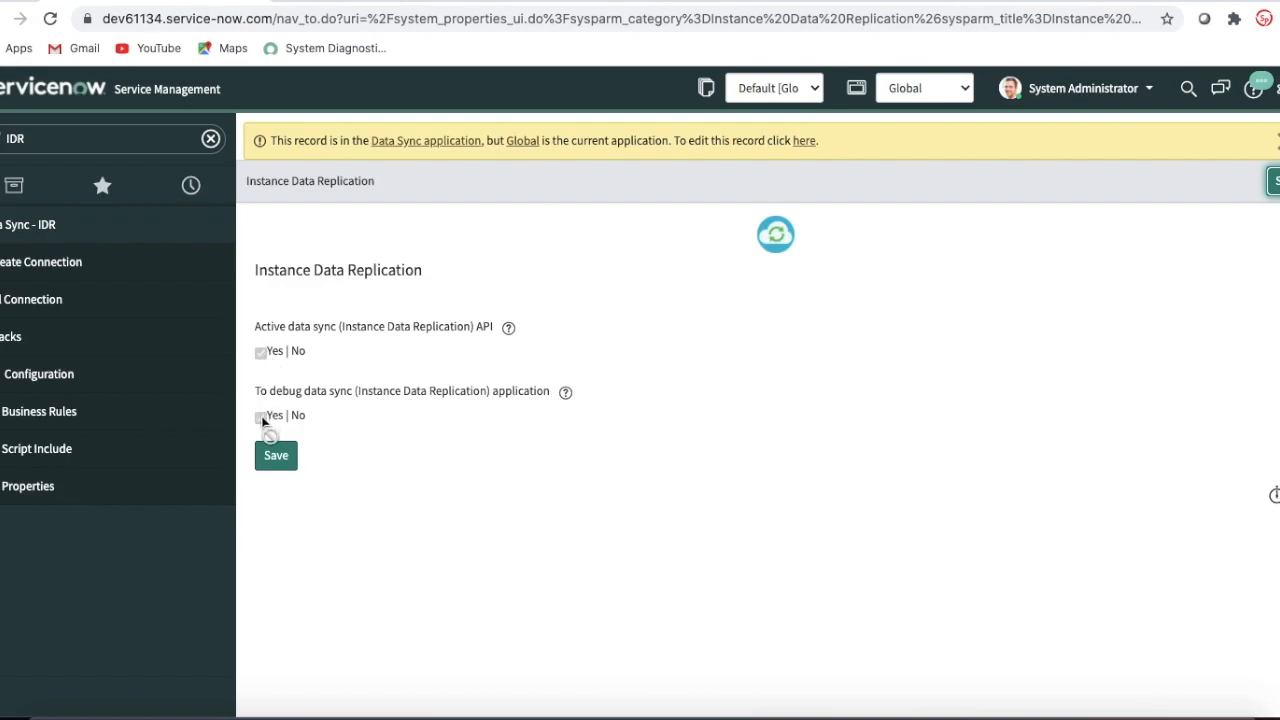
pyautogui.click(60, 352)
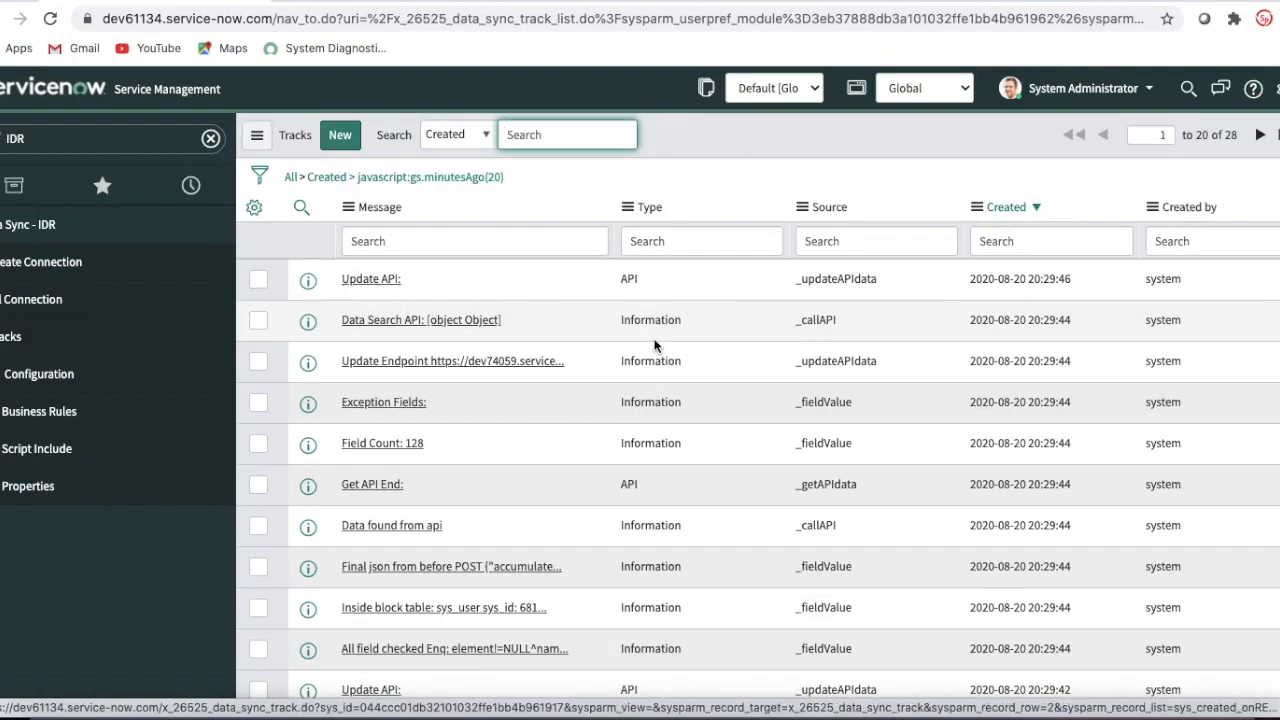
pyautogui.scroll(-2, 655, 346)
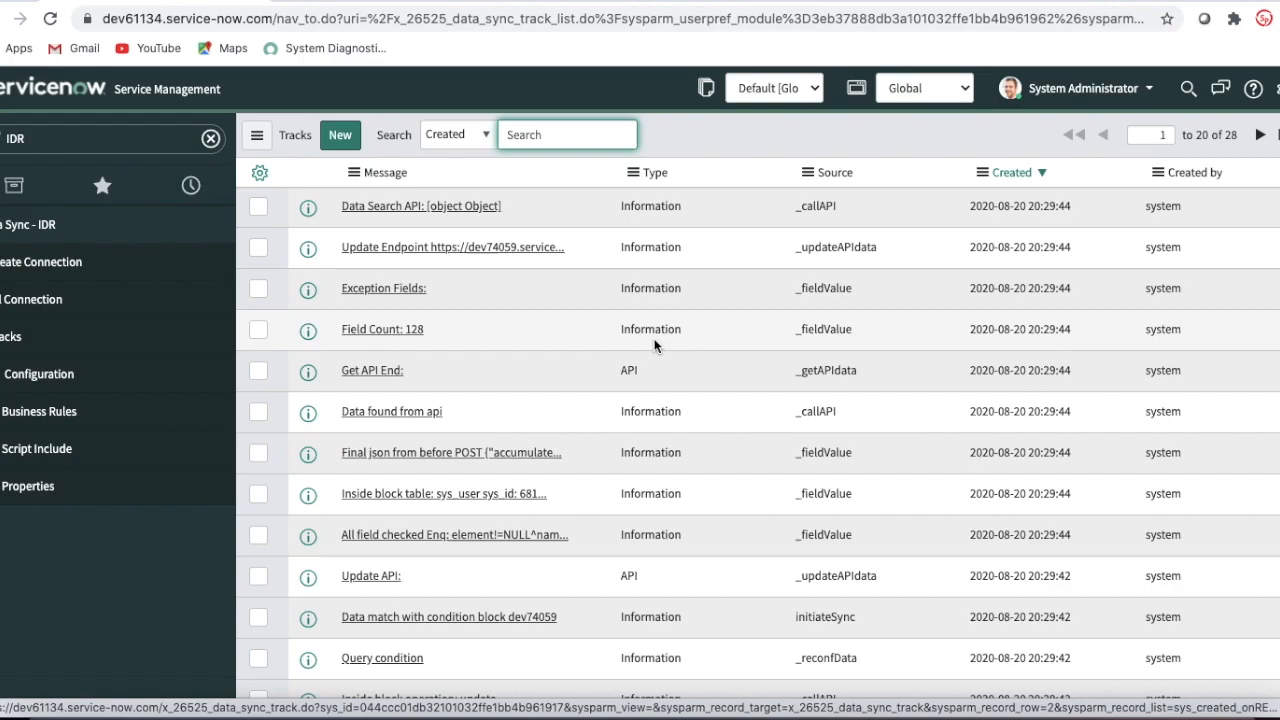
pyautogui.click(12, 488)
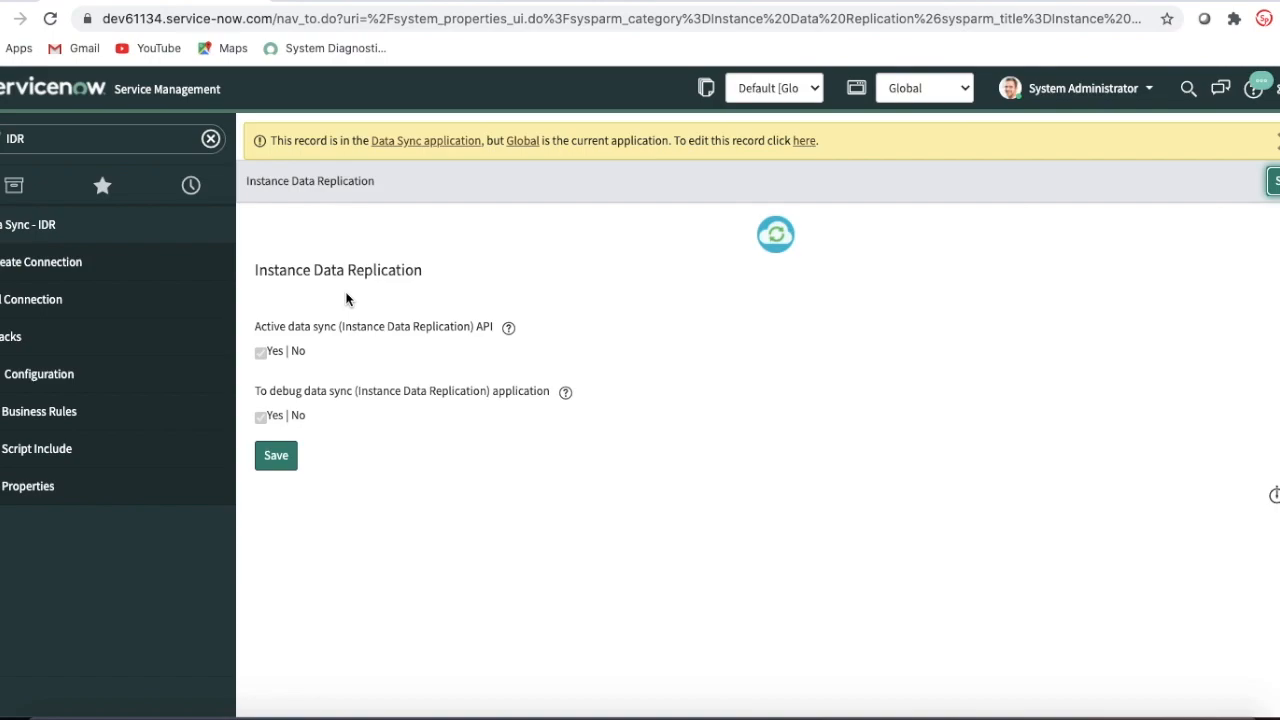
# - Reopen the User [sys_user] connection from the list of all connections to check its settings
pyautogui.click(95, 305)
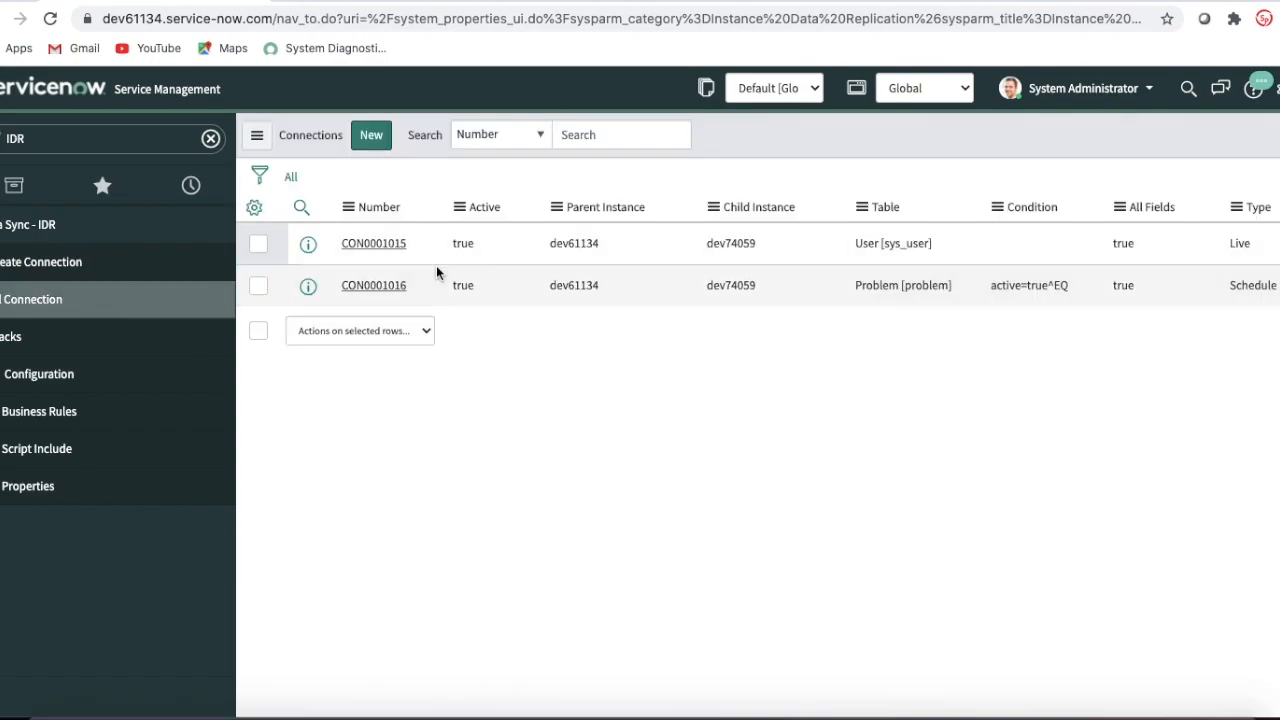
pyautogui.click(392, 280)
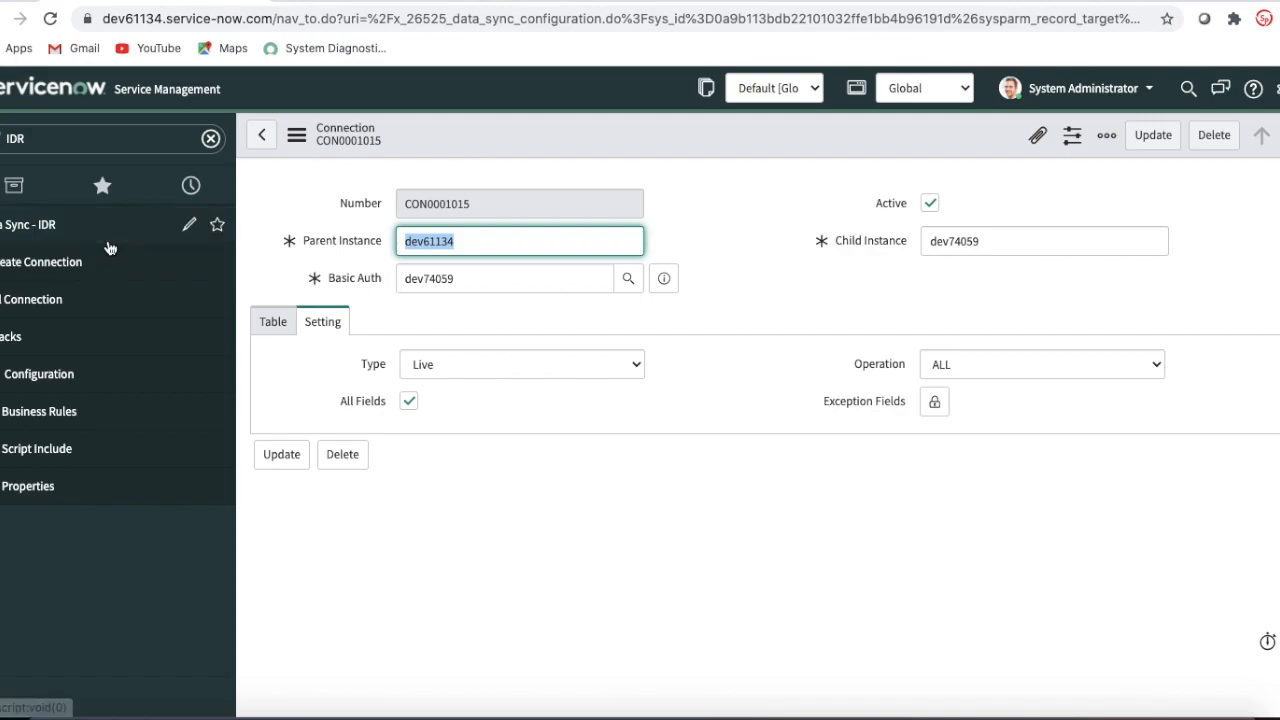
# - Open the sys_user list on the parent instance and start a new user record
pyautogui.click(73, 134)
pyautogui.write('sy')
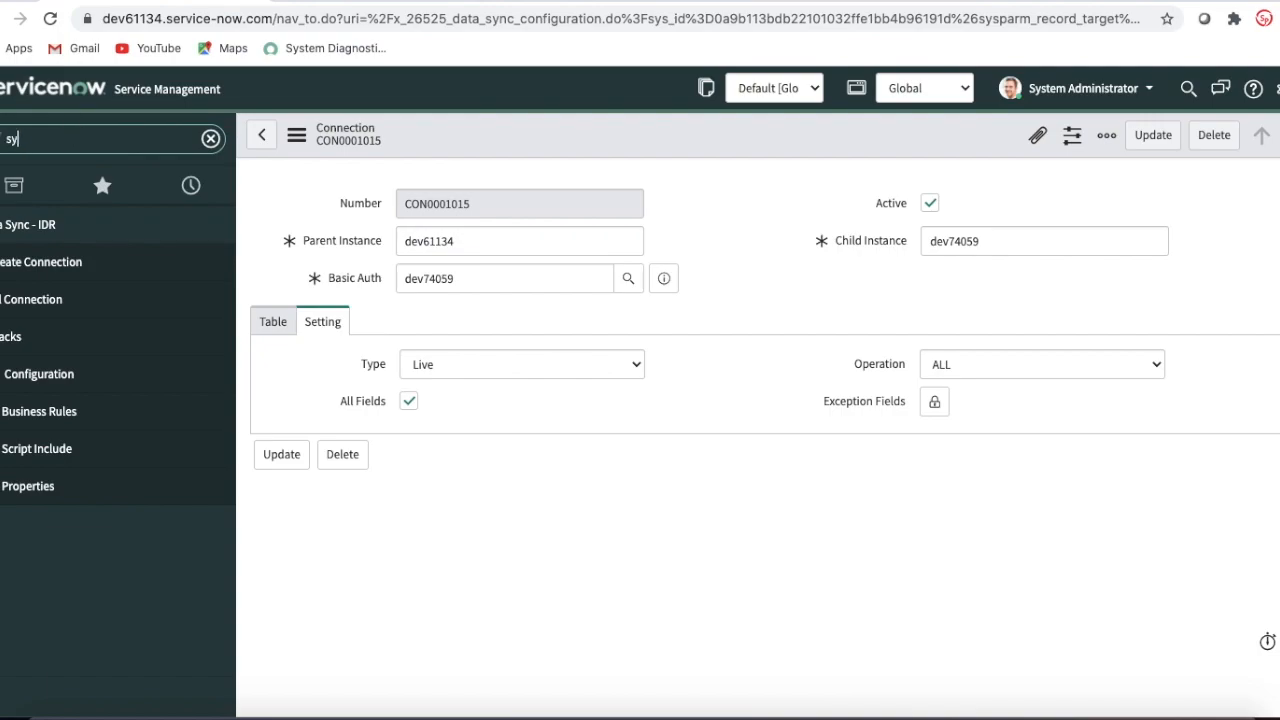
pyautogui.write('s_user.list')
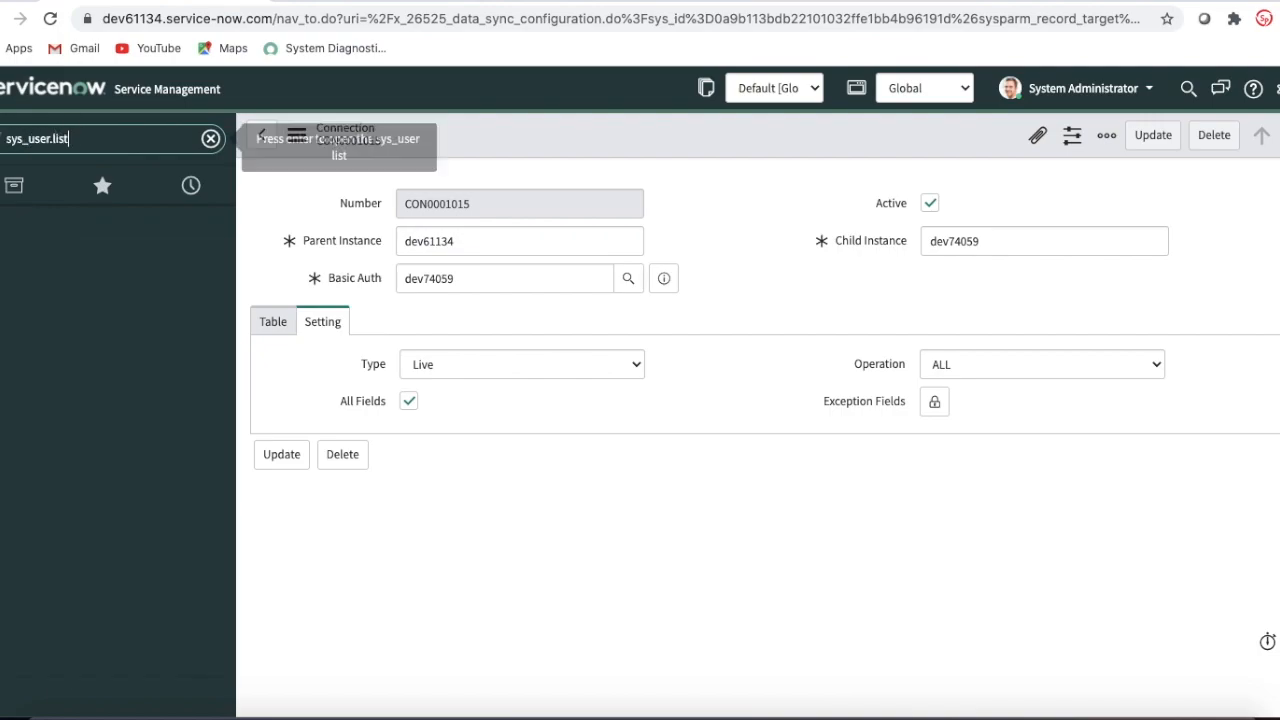
pyautogui.press('Return')
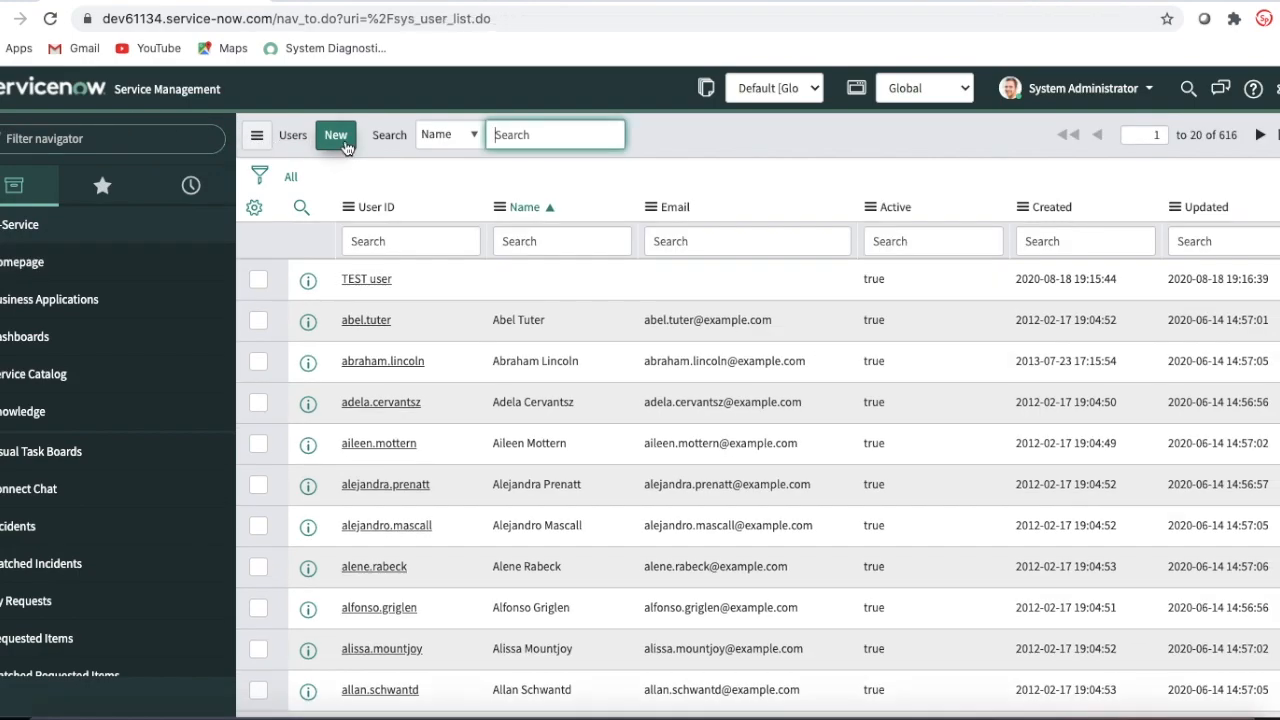
pyautogui.click(337, 136)
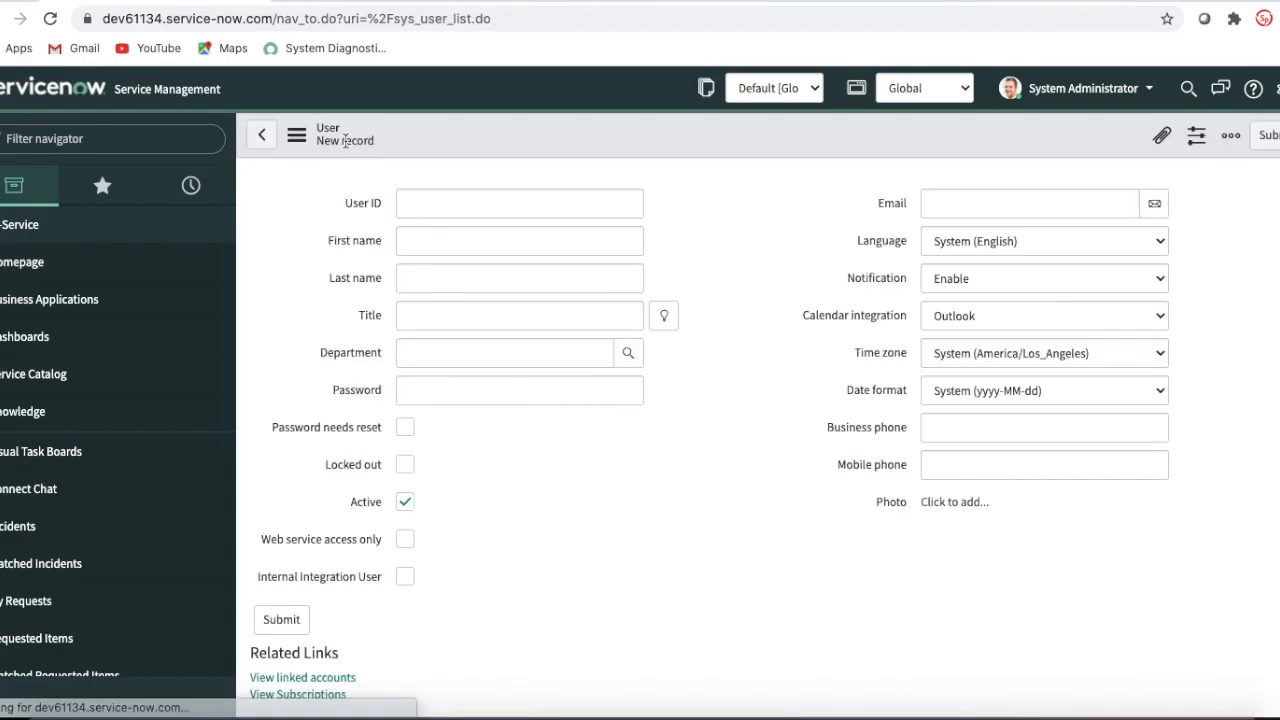
# - Set the new user's User ID to DEMO and fill in the first and last name
pyautogui.write('DEMO')
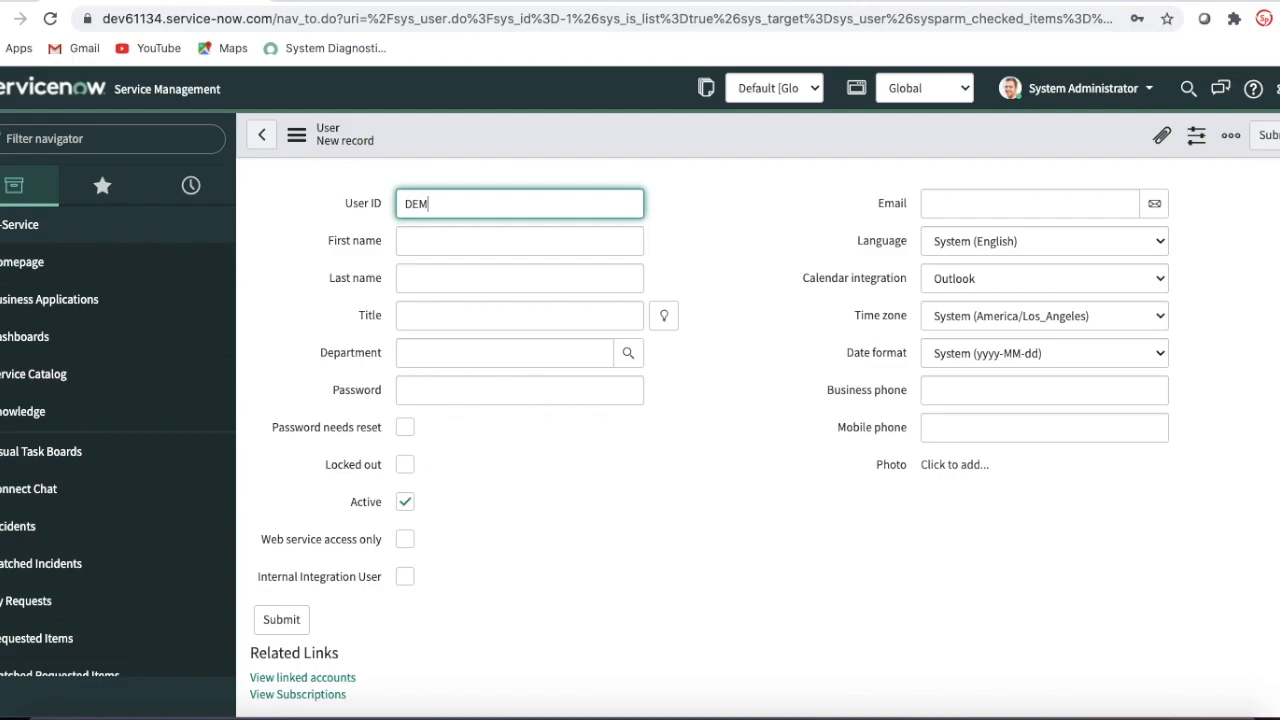
pyautogui.press('Tab')
pyautogui.write('D')
pyautogui.press('BackSpace')
pyautogui.write('Demo')
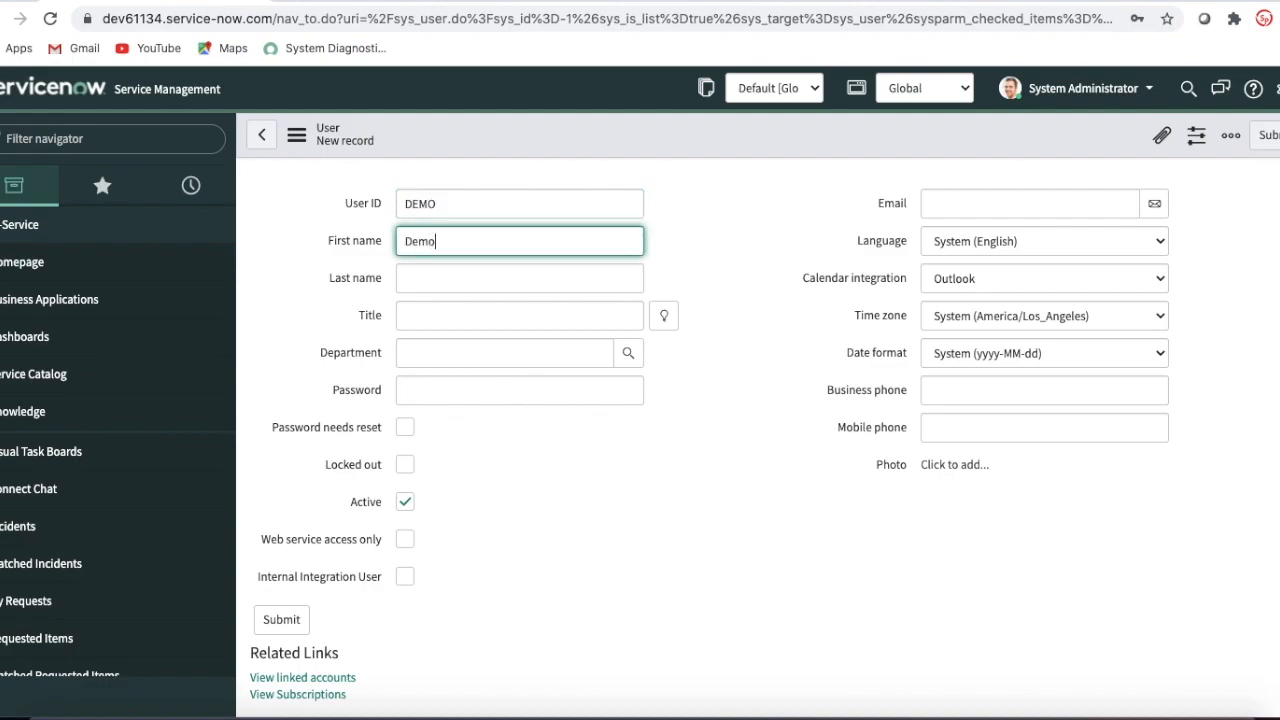
pyautogui.press('Tab')
pyautogui.write('User')
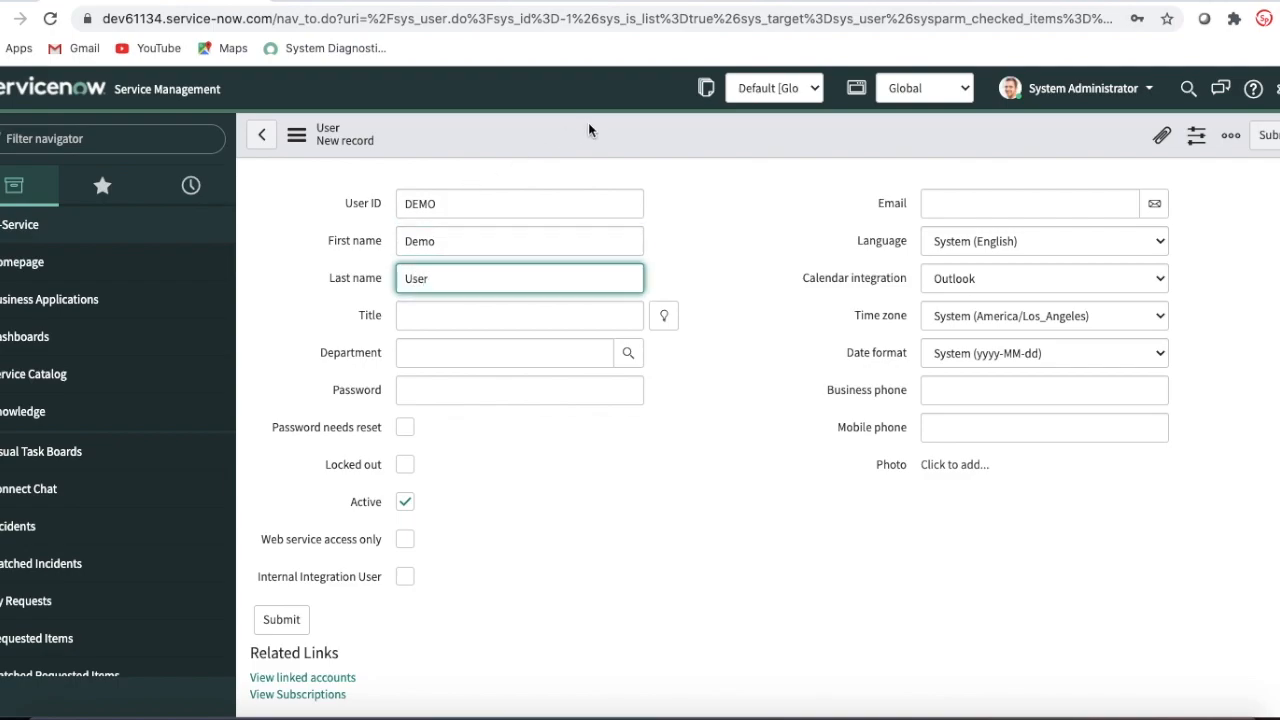
# - Fill in the new user's email address and save the record
pyautogui.click(960, 204)
pyautogui.write('demo@abc.com')
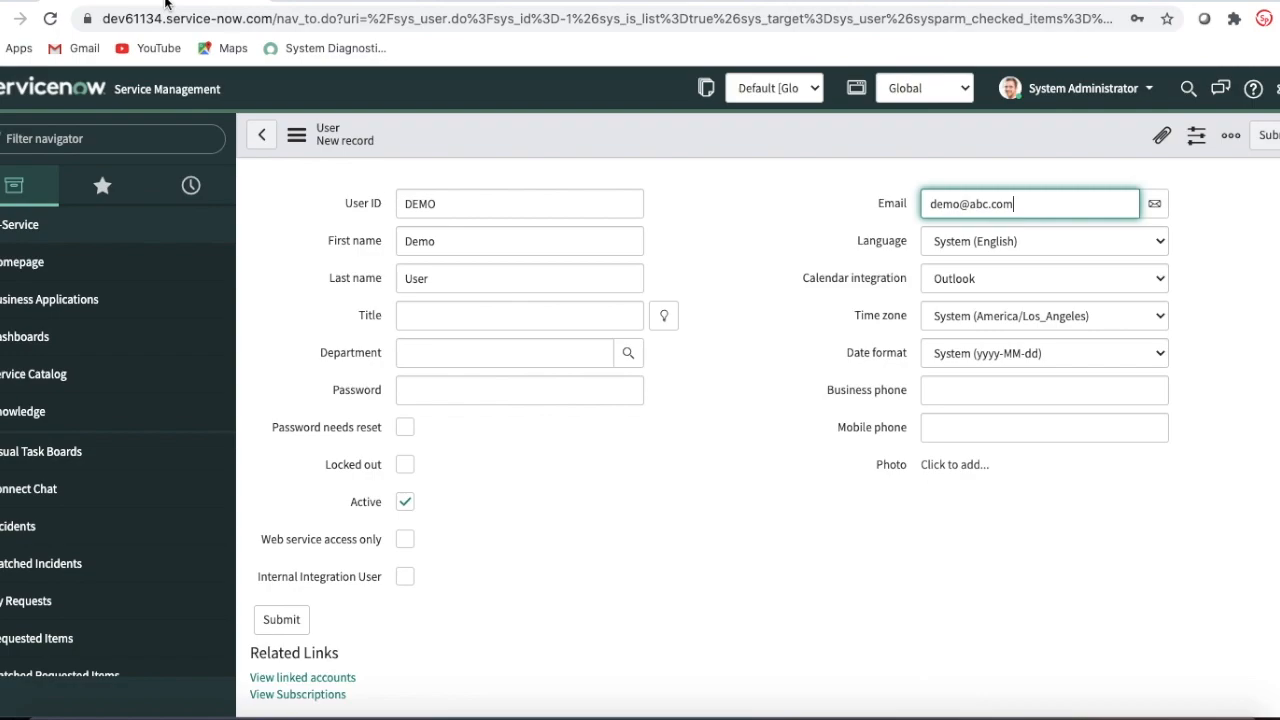
pyautogui.rightClick(539, 140)
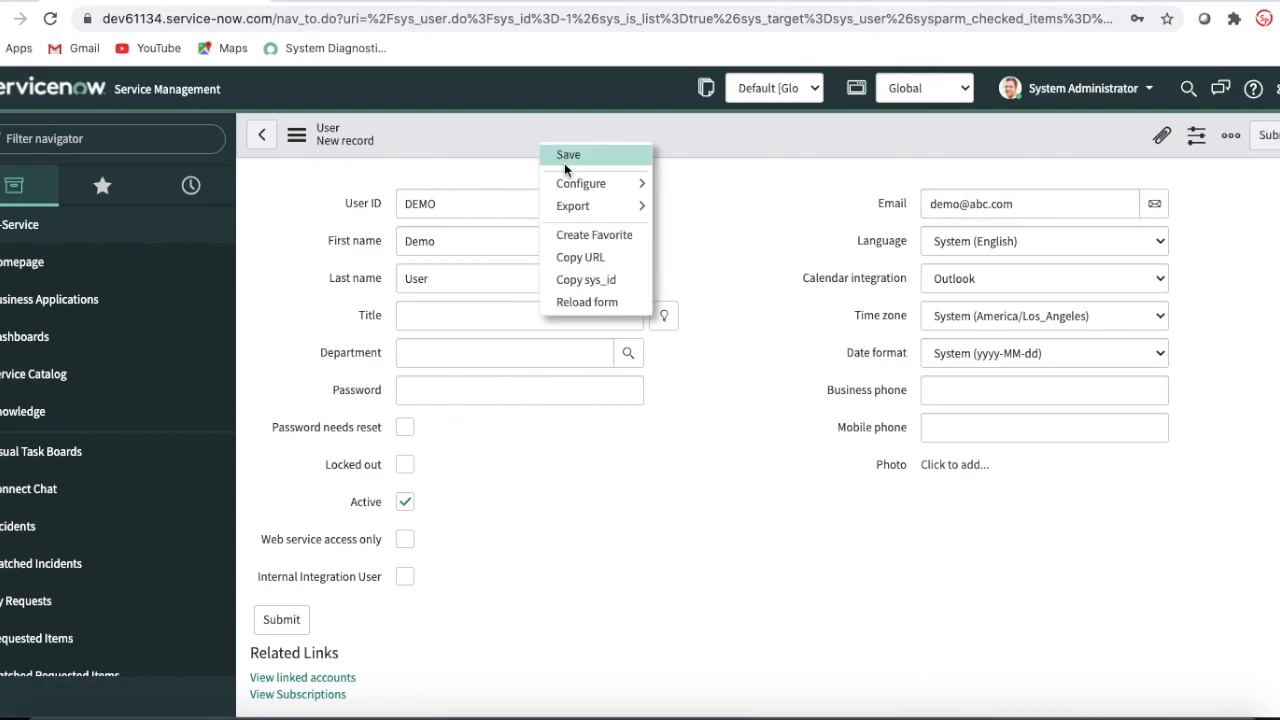
pyautogui.click(564, 163)
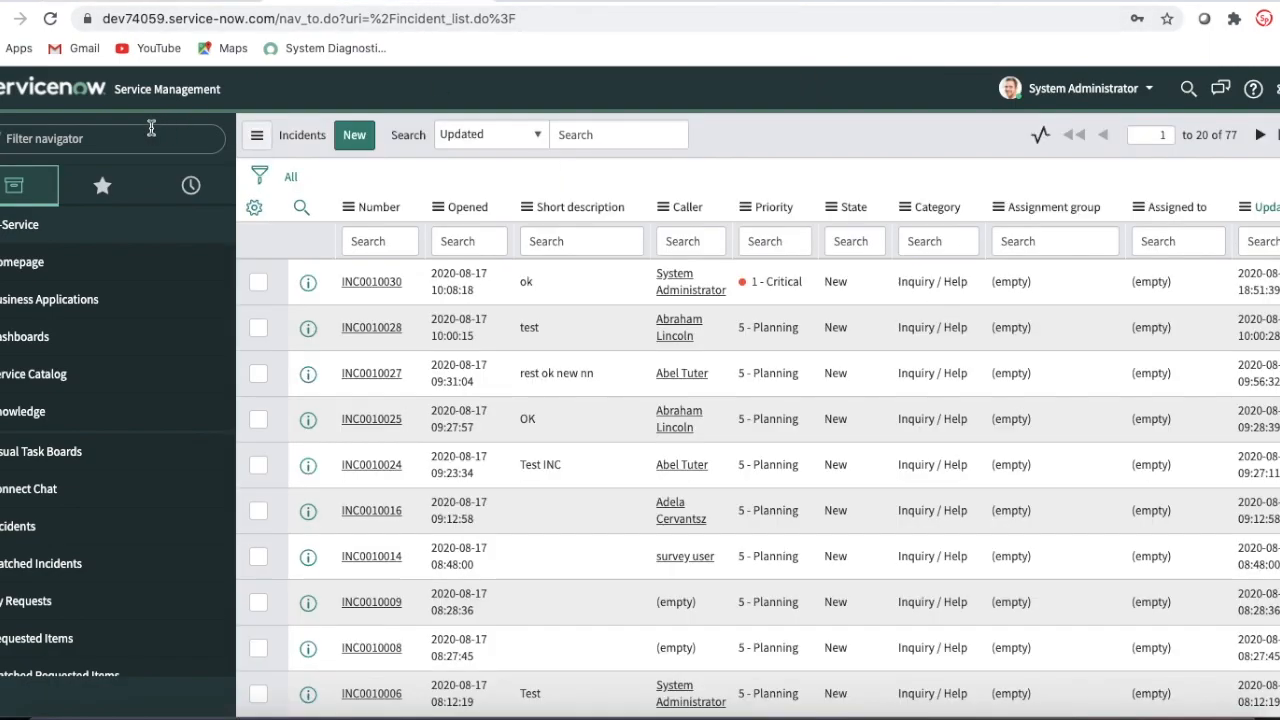
# - Switch to the child instance dev74059, open its sys_user list, and open the DEMO user record
pyautogui.click(125, 138)
pyautogui.write('sys')
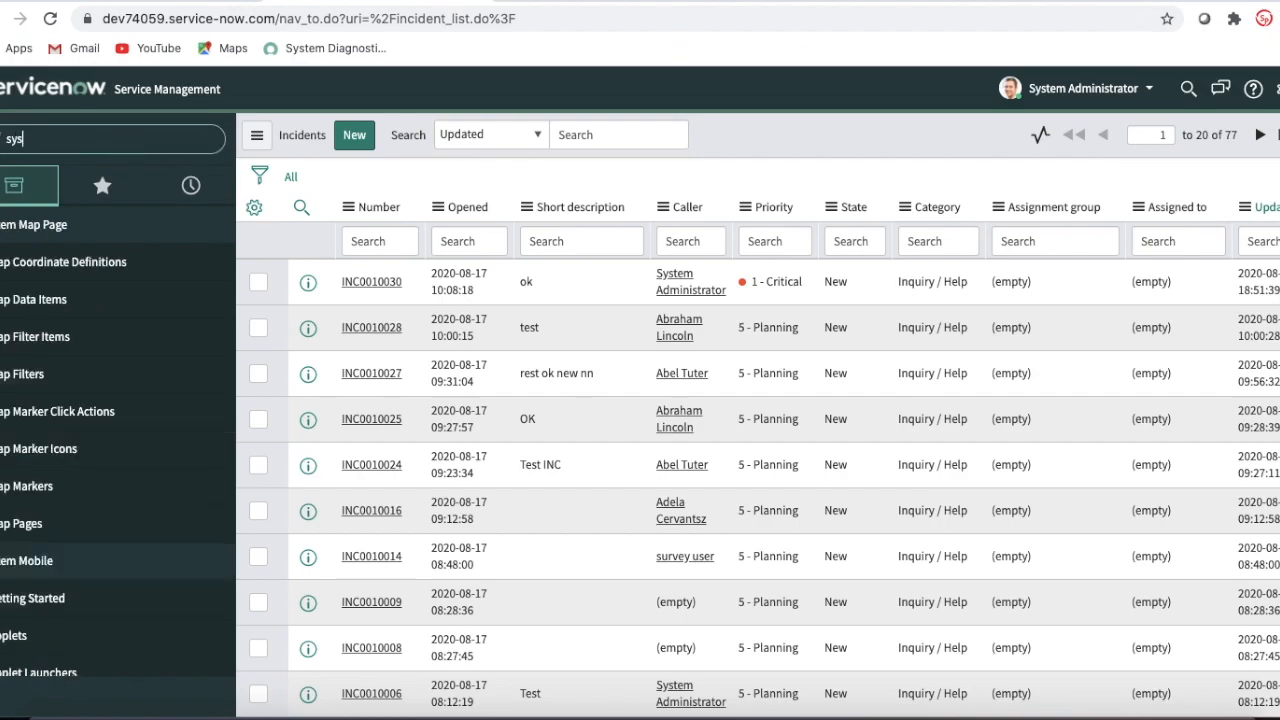
pyautogui.write('_user.list')
pyautogui.press('Return')
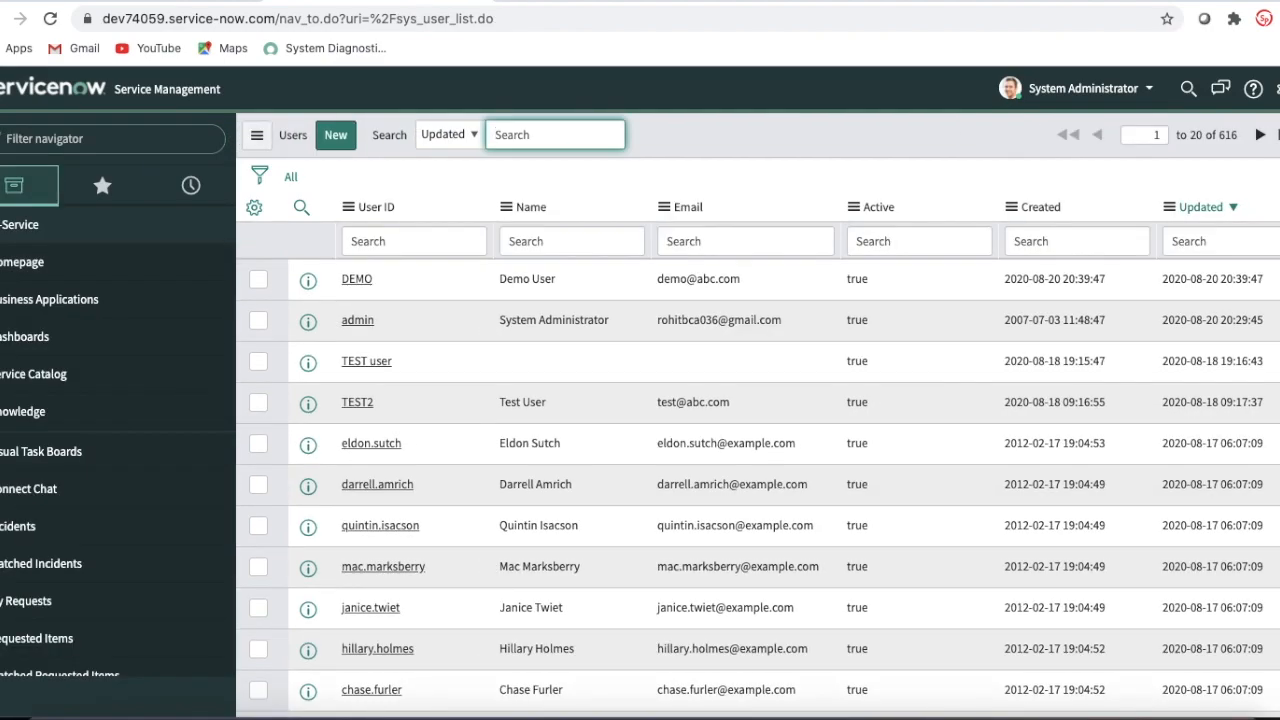
pyautogui.click(358, 280)
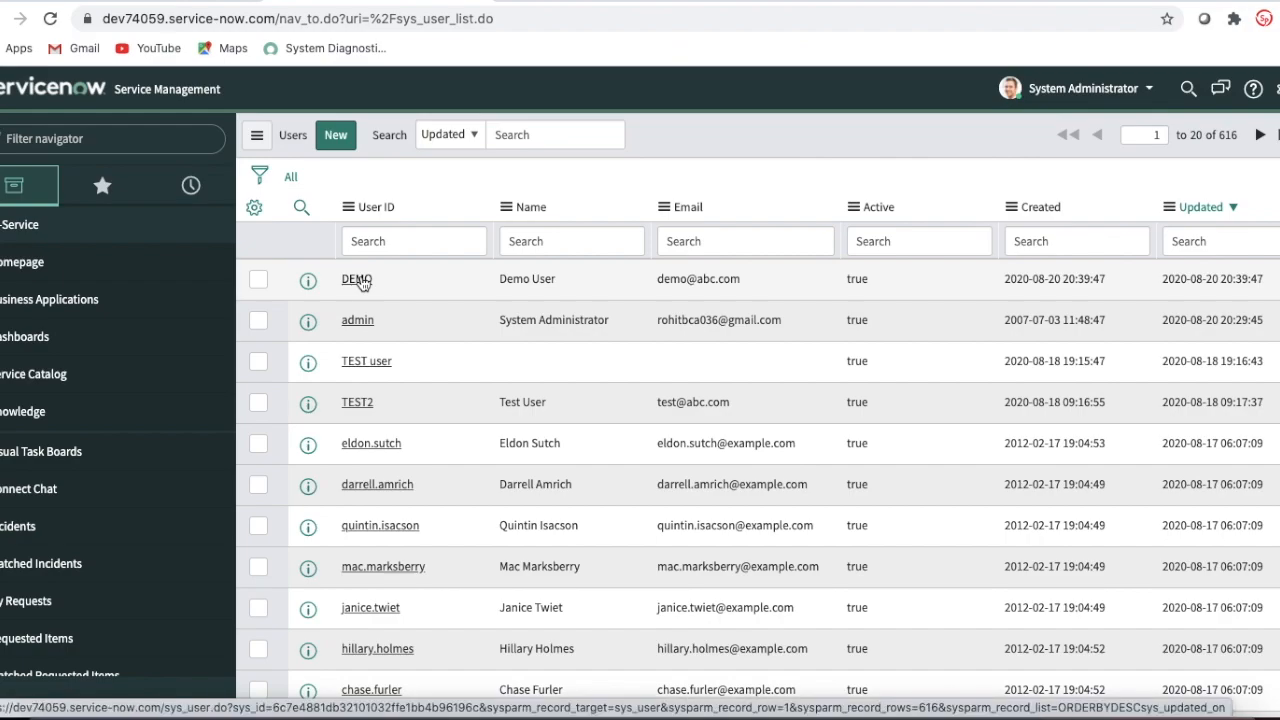
# - With the DEMO user record open on dev74059, save its User ID as DEMO 1 on dev61134 and reload the dev74059 record
pyautogui.click(358, 280)
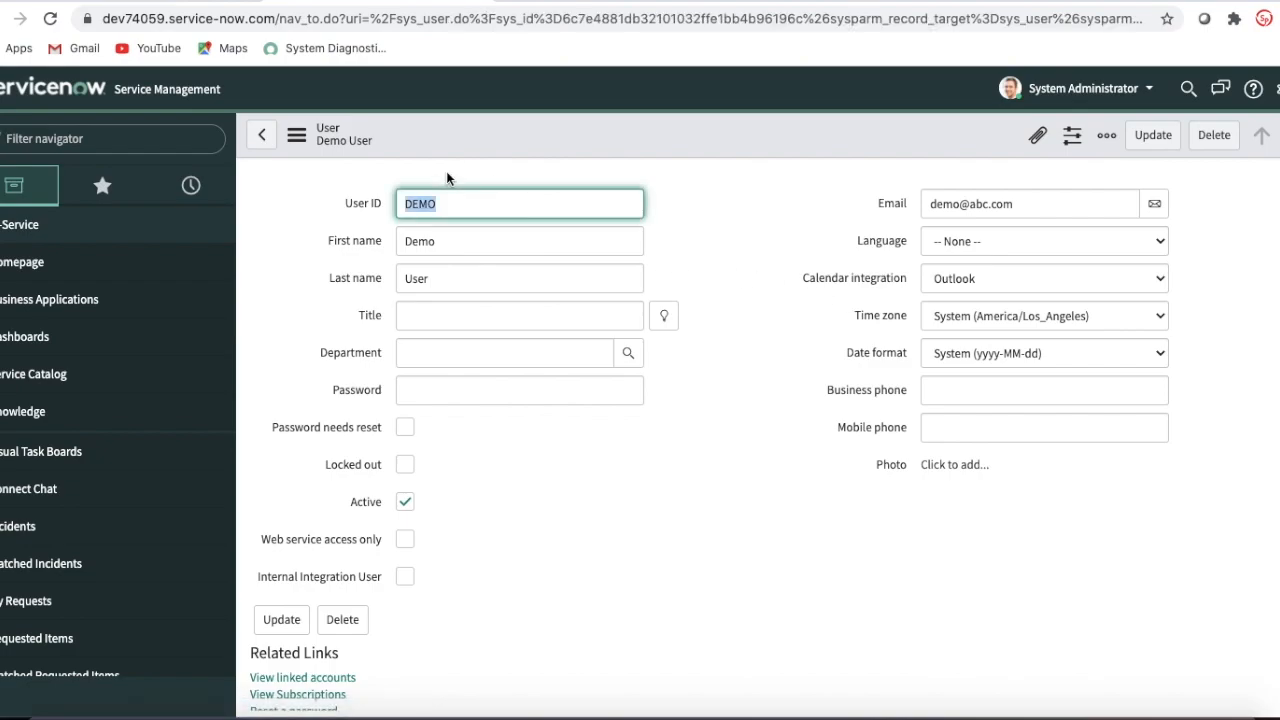
pyautogui.write('1')
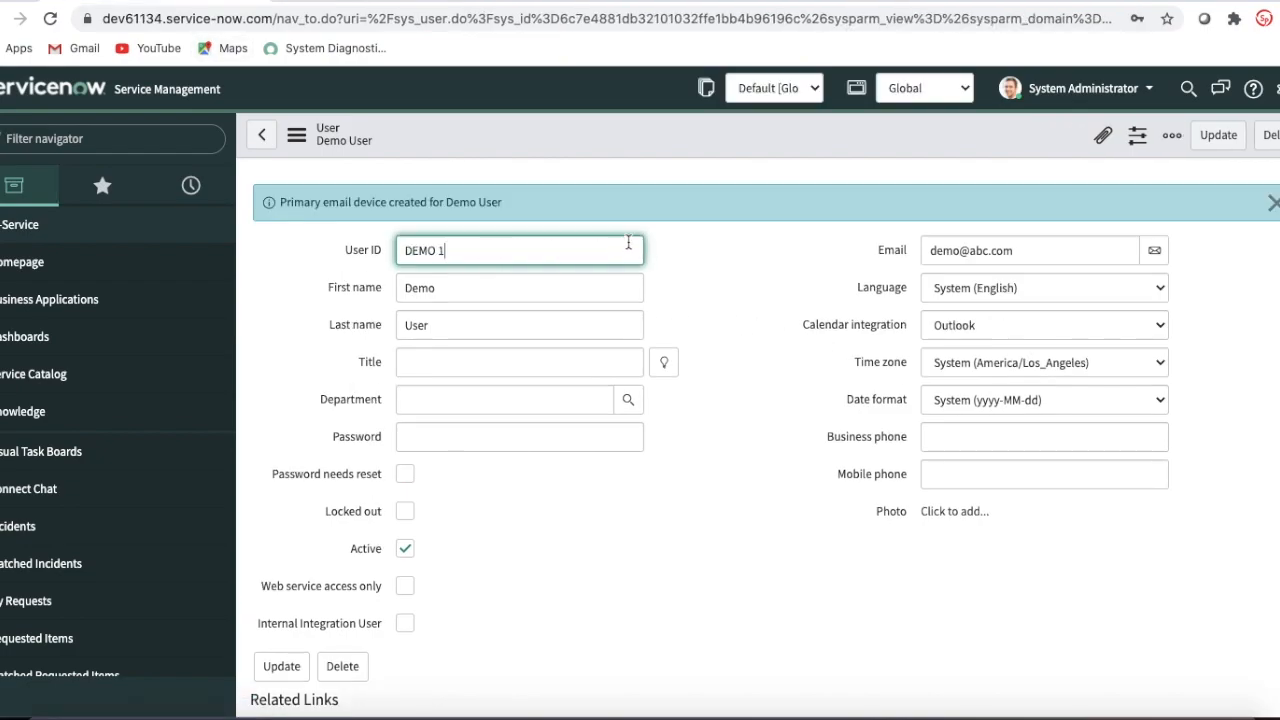
pyautogui.rightClick(637, 114)
pyautogui.click(643, 130)
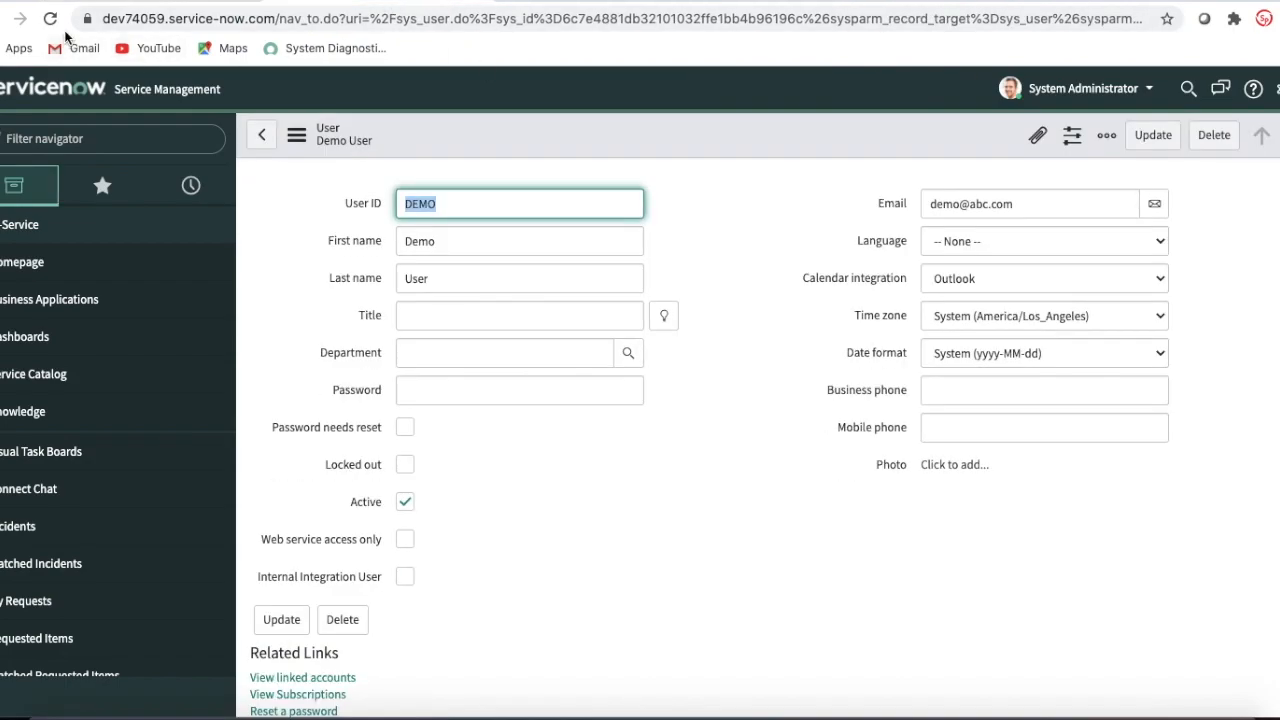
pyautogui.click(52, 19)
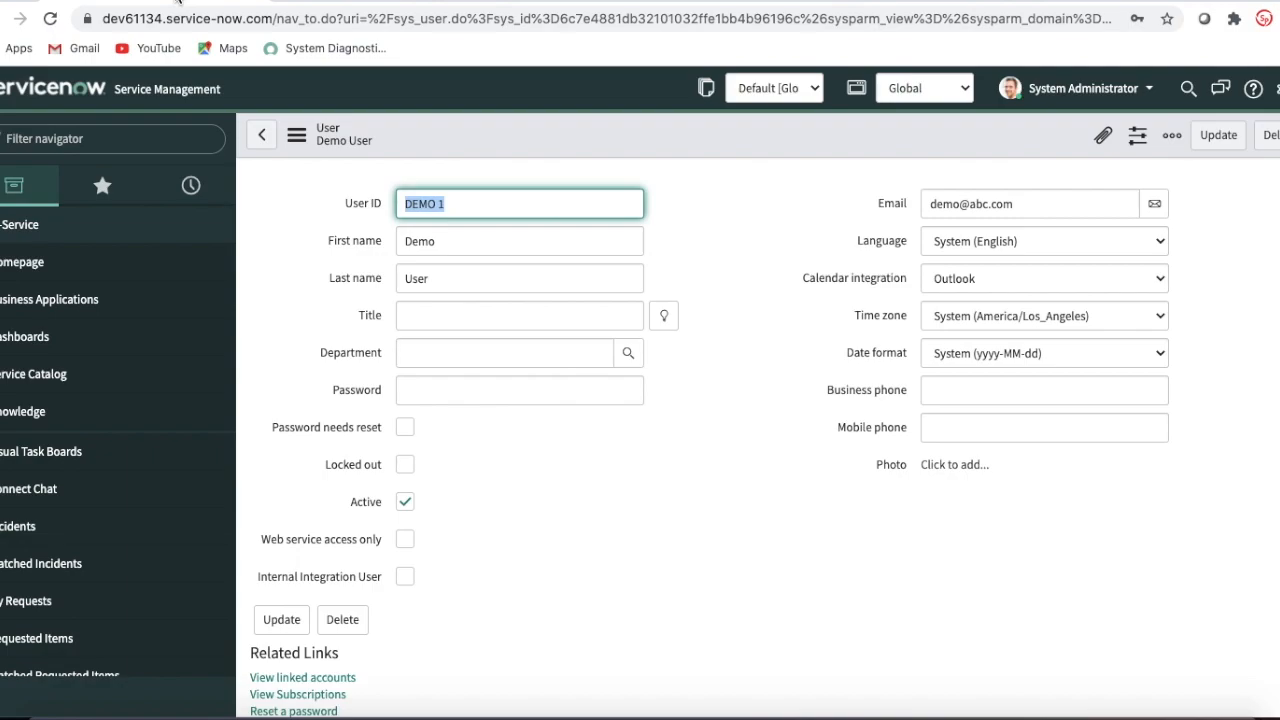
# - Delete the DEMO 1 user record on the parent instance dev61134, and reload the same record on the child instance dev74059
pyautogui.click(1266, 135)
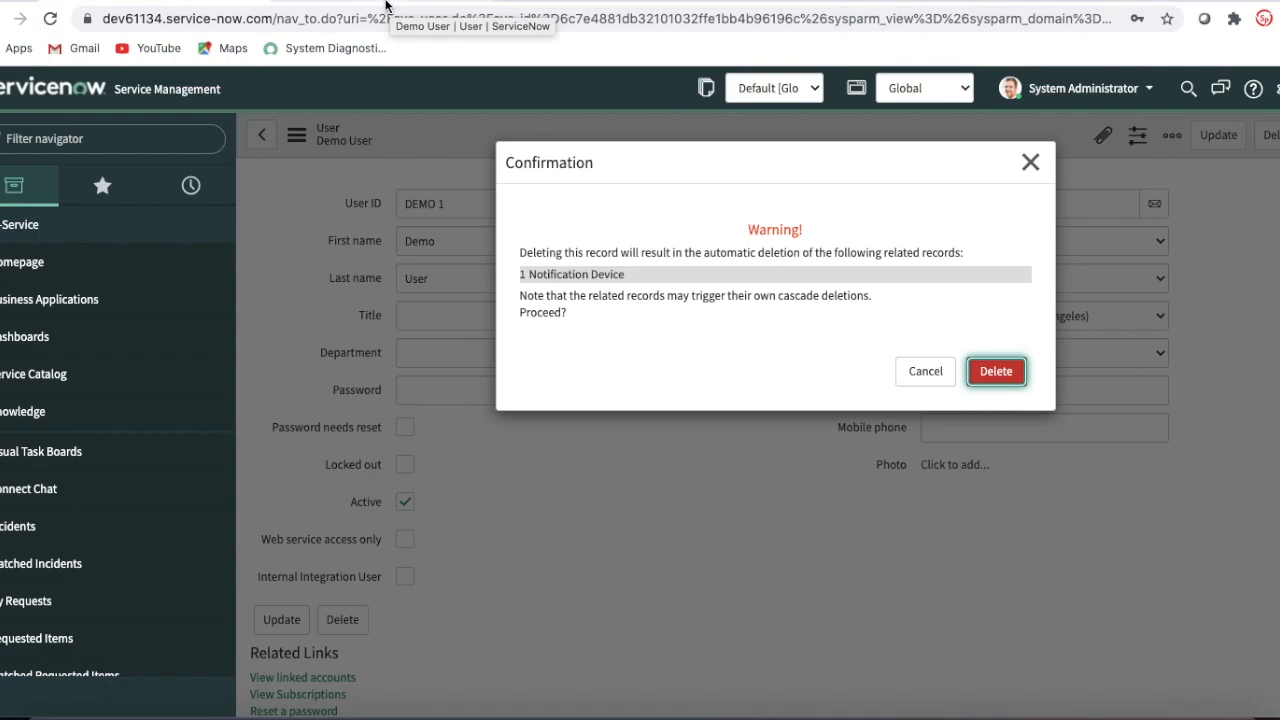
pyautogui.click(996, 371)
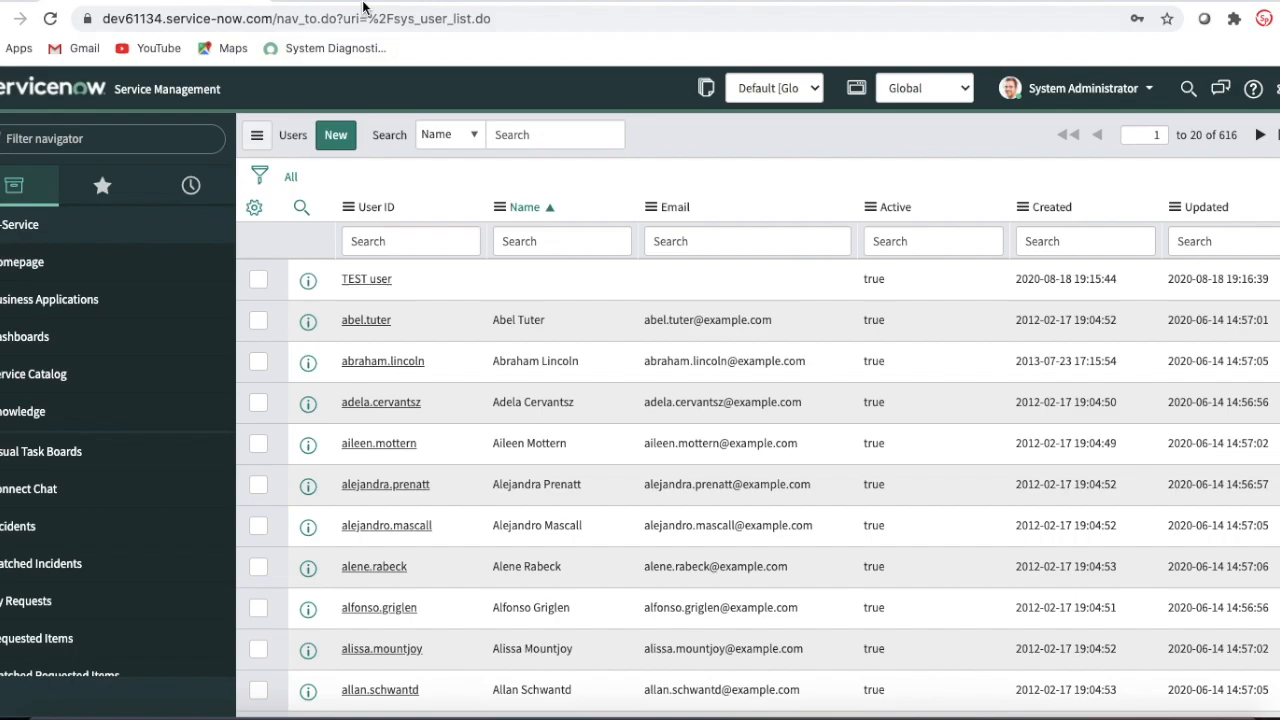
pyautogui.click(348, 2)
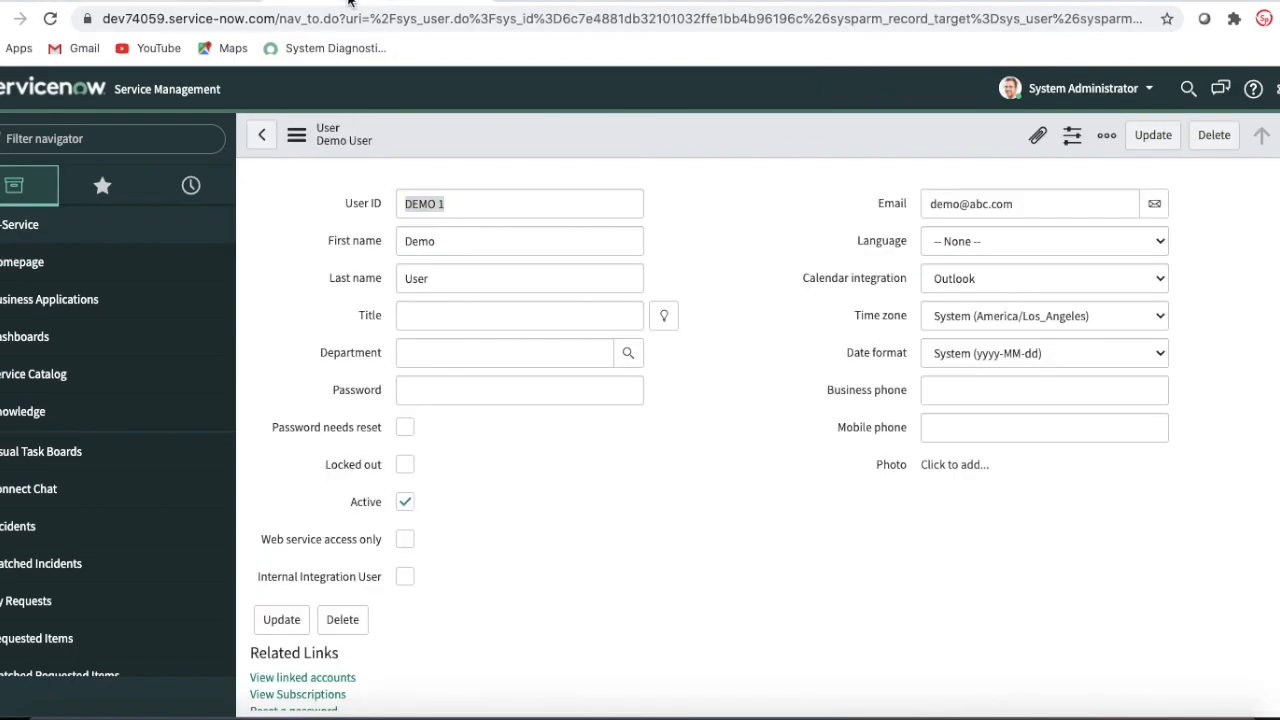
pyautogui.click(50, 21)
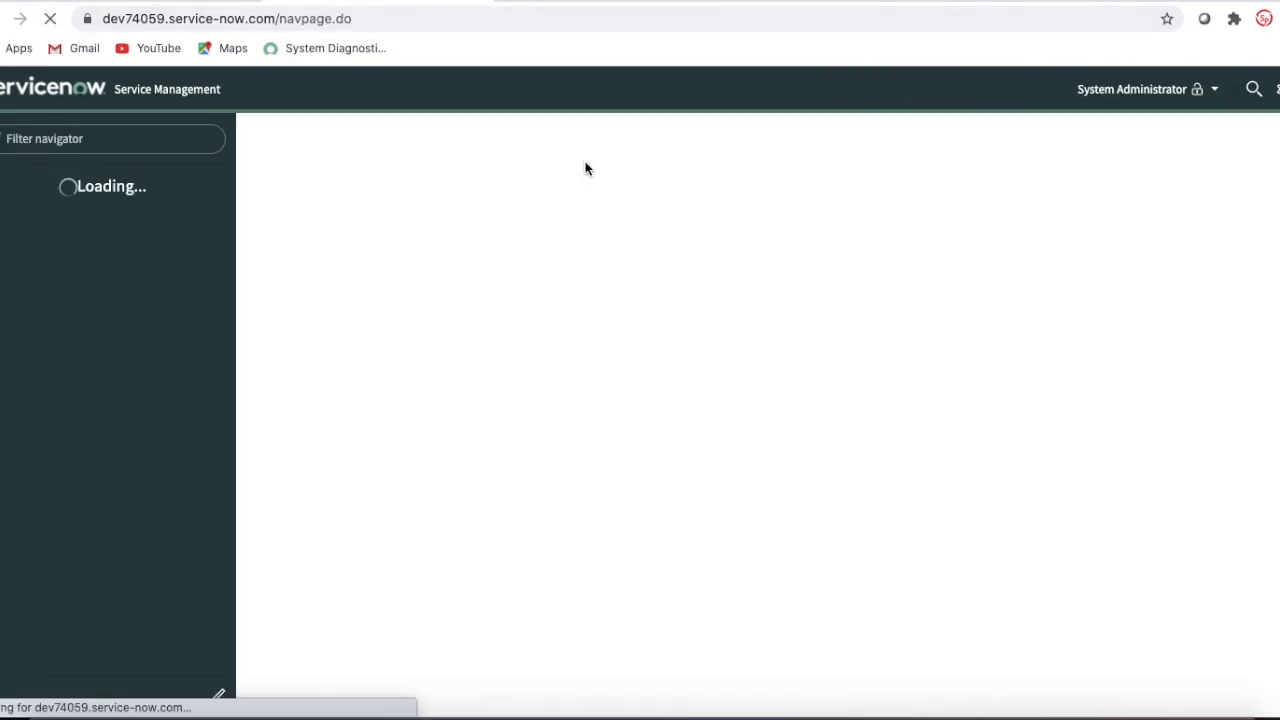